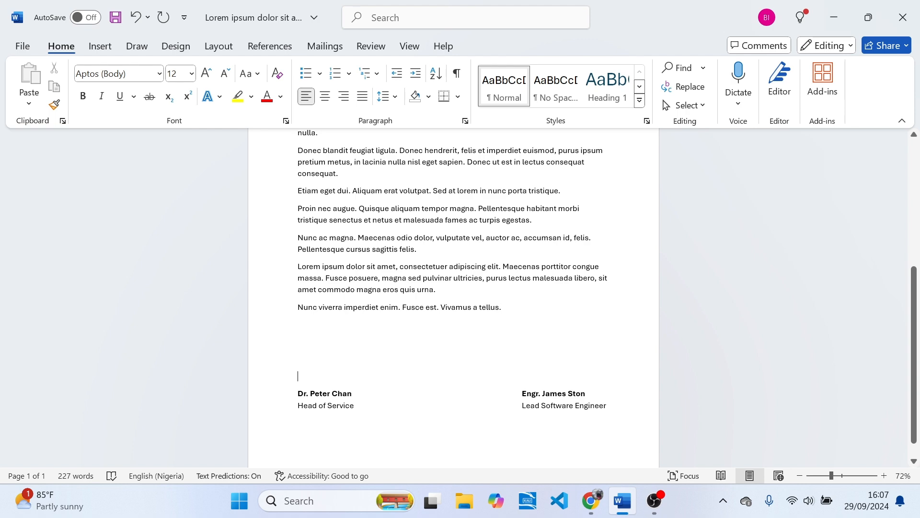
# - Open the desktop Signature folder and preview the scan Scan_20240929 full screen in Photos
pyautogui.moveTo(914, 405)
pyautogui.mouseDown()
pyautogui.moveTo(917, 277)
pyautogui.moveTo(919, 416)
pyautogui.mouseUp()
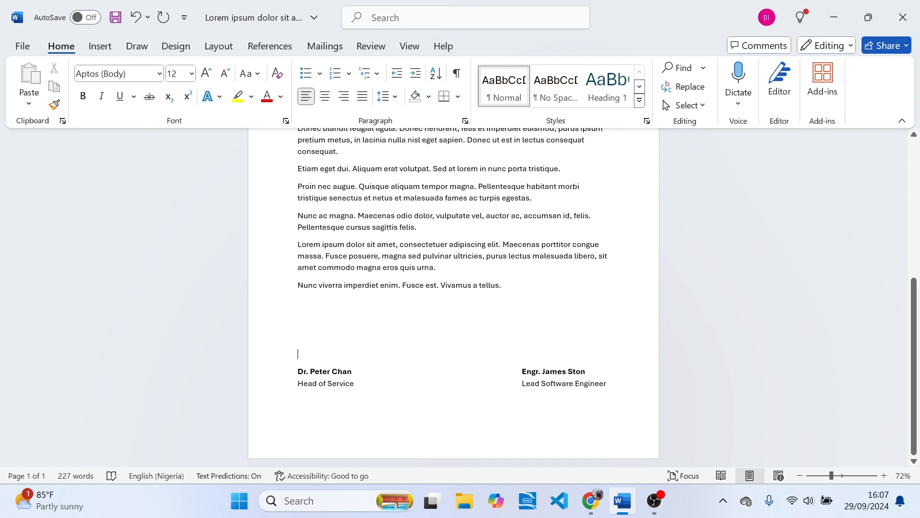
pyautogui.click(834, 18)
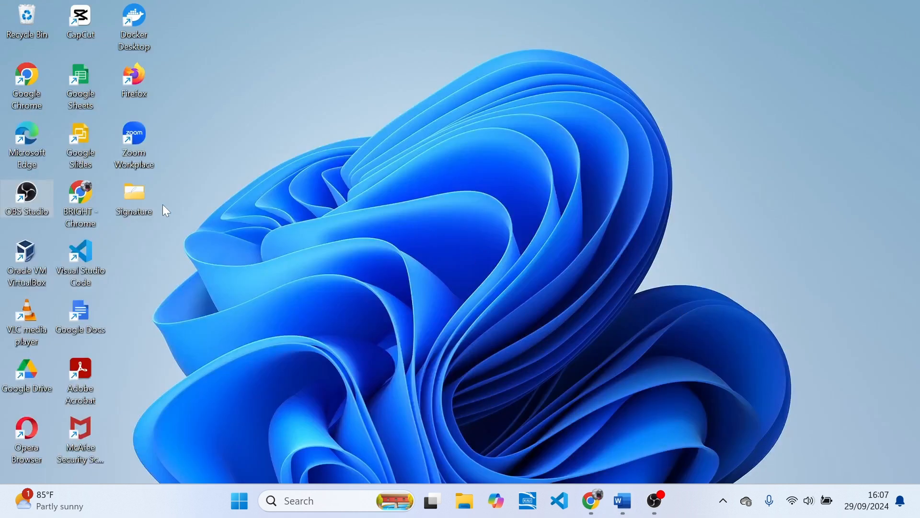
pyautogui.doubleClick(141, 202)
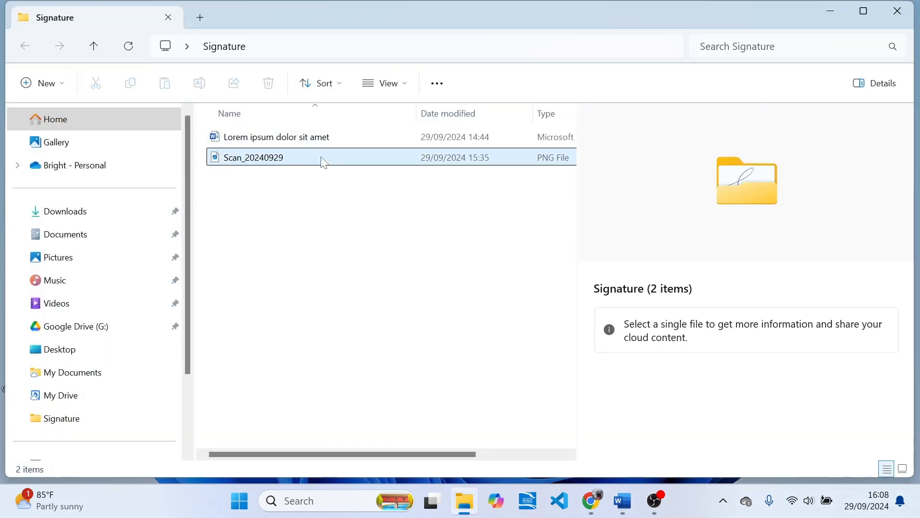
pyautogui.click(324, 162)
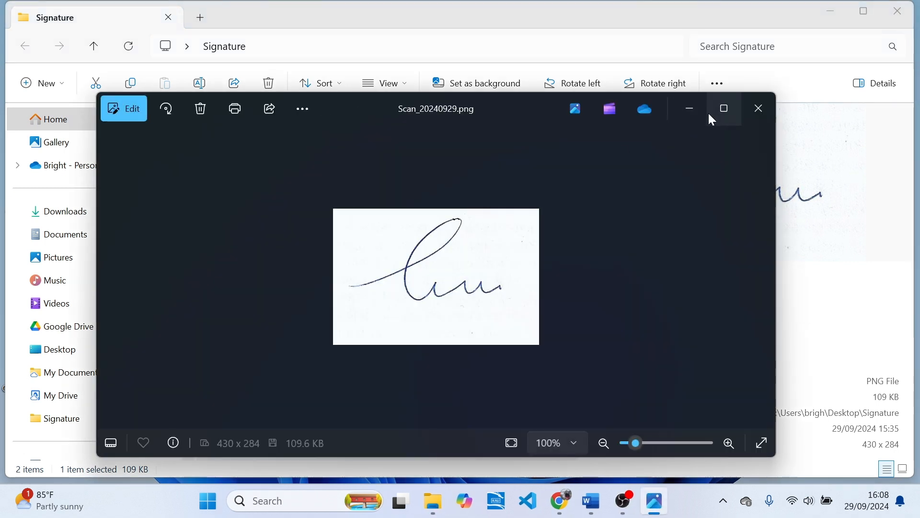
pyautogui.click(718, 119)
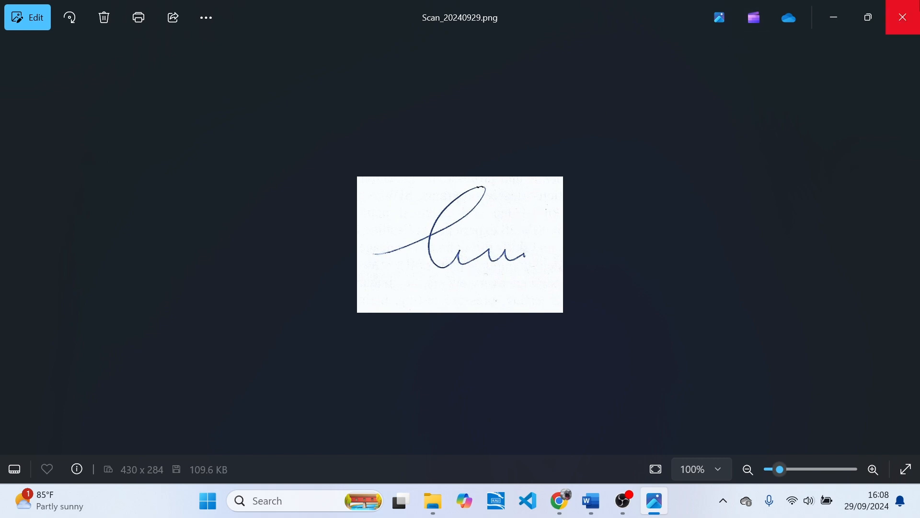
pyautogui.click(903, 17)
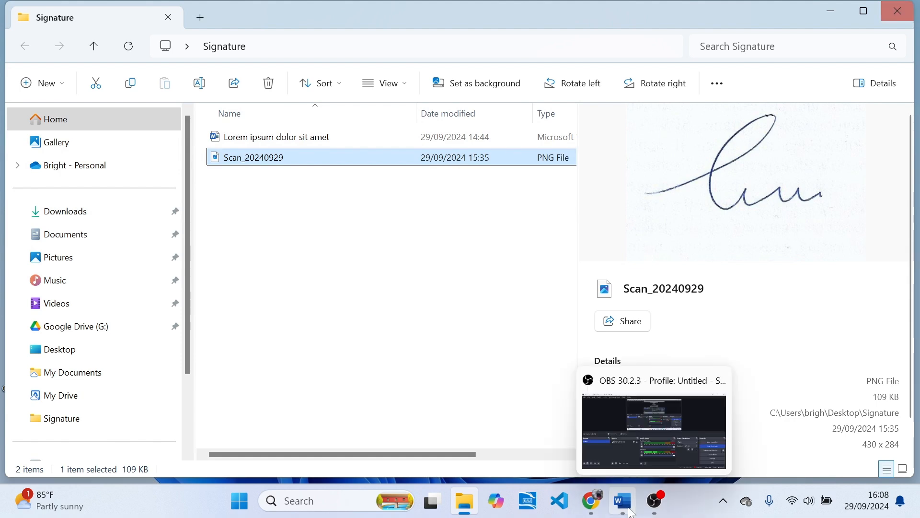
# - Load the remove.bg home page in Chrome
pyautogui.click(585, 422)
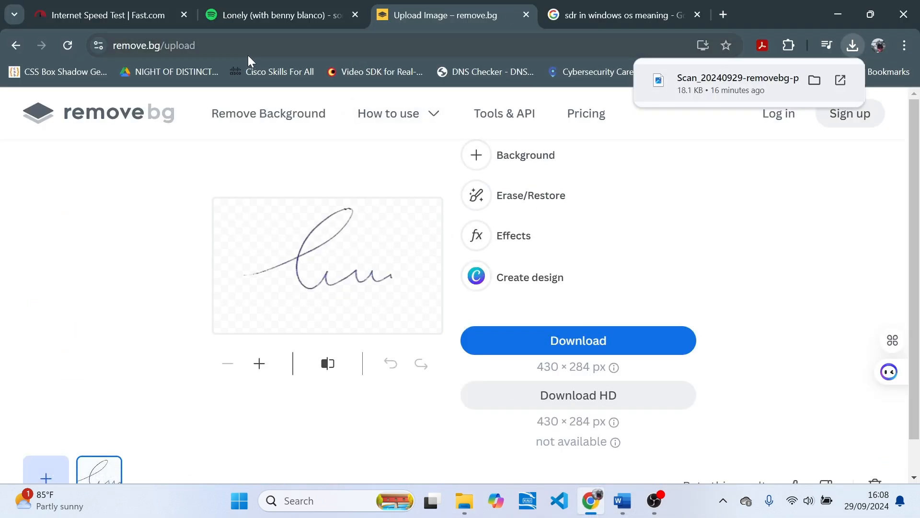
pyautogui.doubleClick(182, 45)
pyautogui.press('BackSpace')
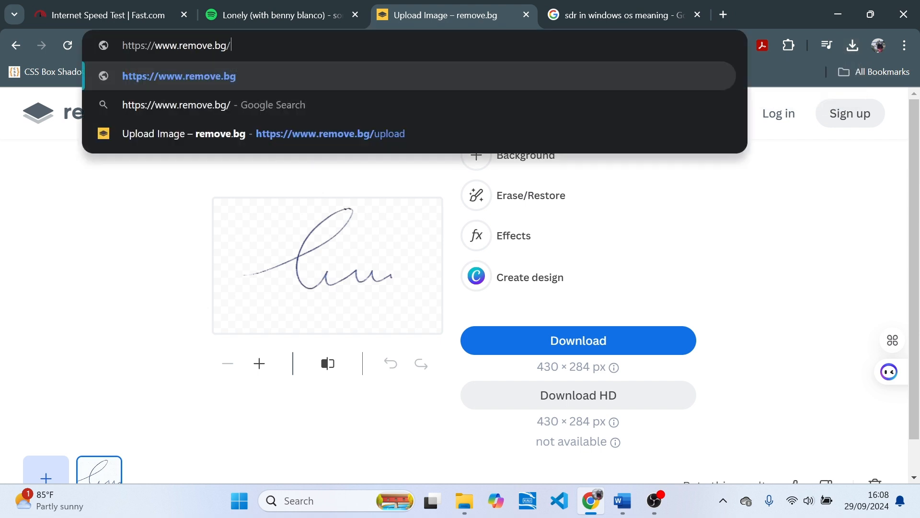
pyautogui.press('Return')
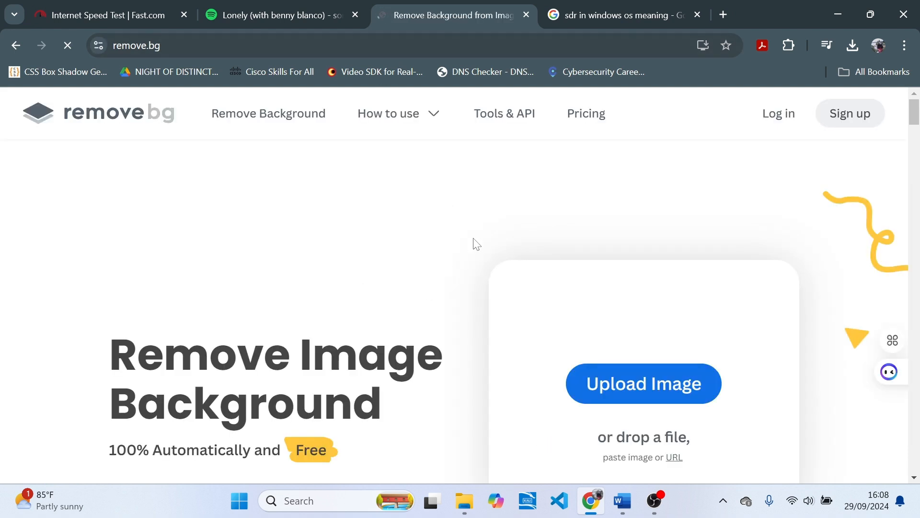
pyautogui.moveTo(916, 119)
pyautogui.mouseDown()
pyautogui.moveTo(916, 132)
pyautogui.moveTo(919, 114)
pyautogui.mouseUp()
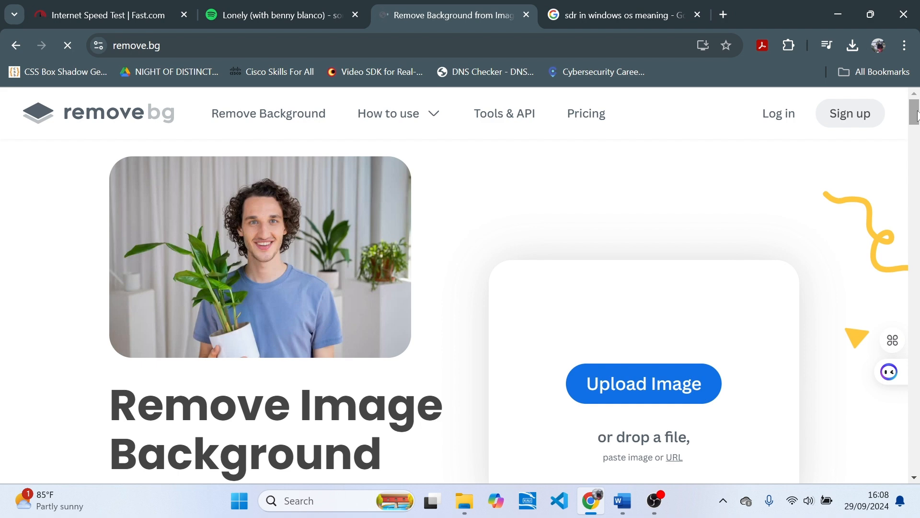
pyautogui.moveTo(918, 116); pyautogui.dragTo(918, 120)
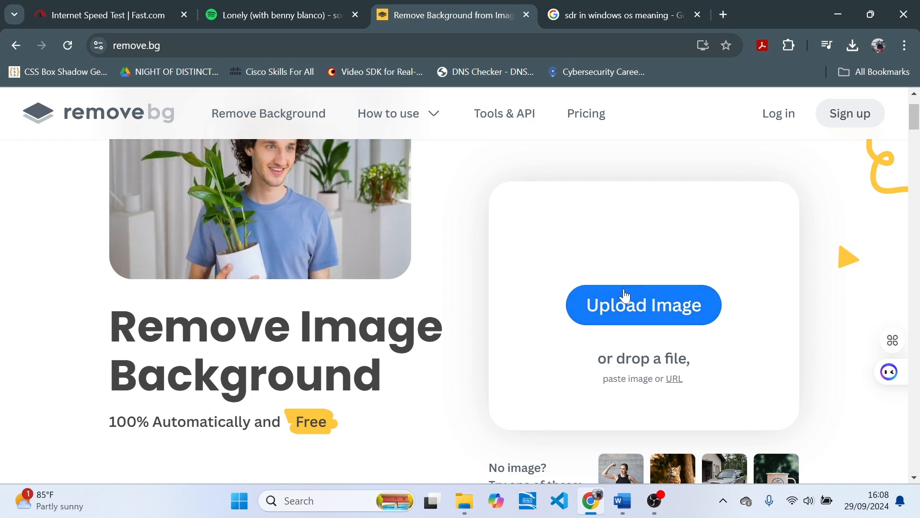
# - Upload Scan_20240929 to remove.bg and download the background-free PNG
pyautogui.click(649, 308)
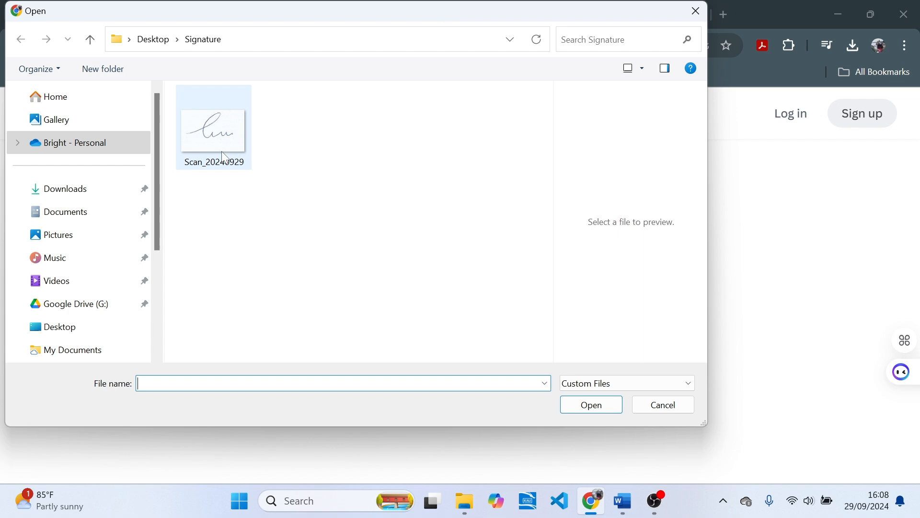
pyautogui.click(222, 151)
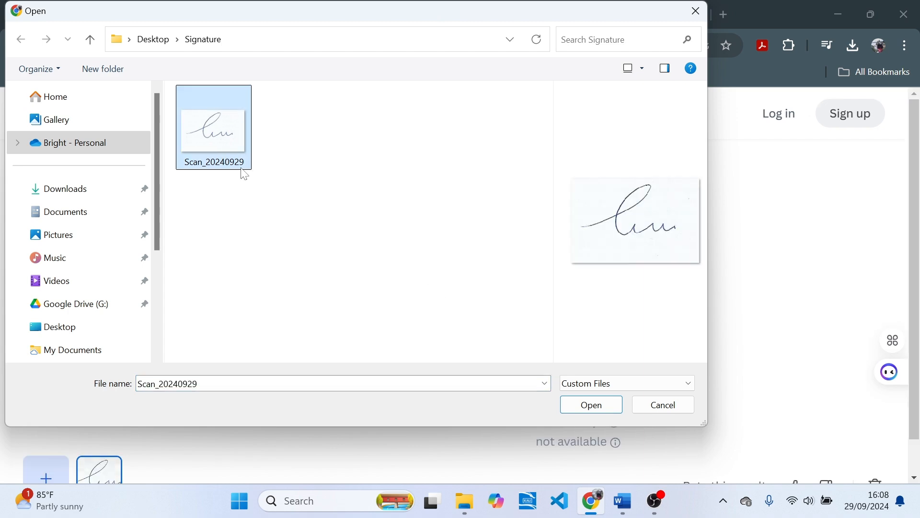
pyautogui.click(591, 404)
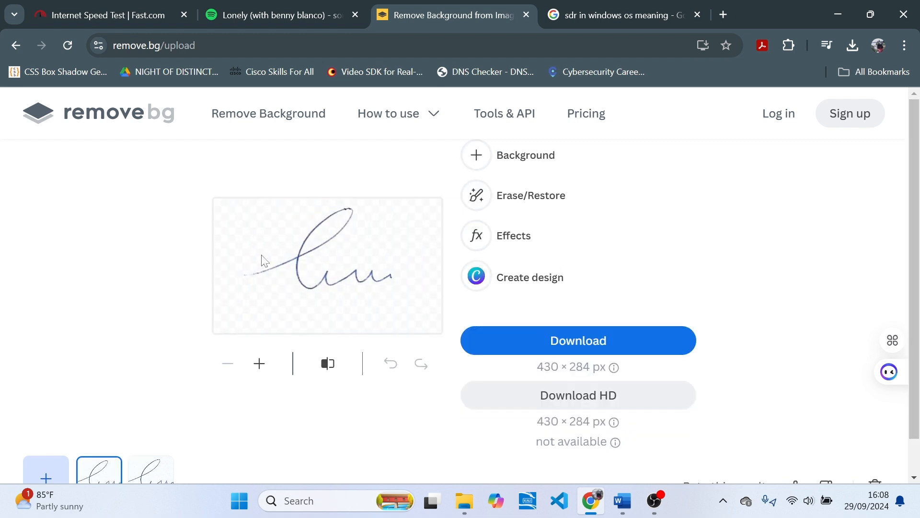
pyautogui.click(581, 346)
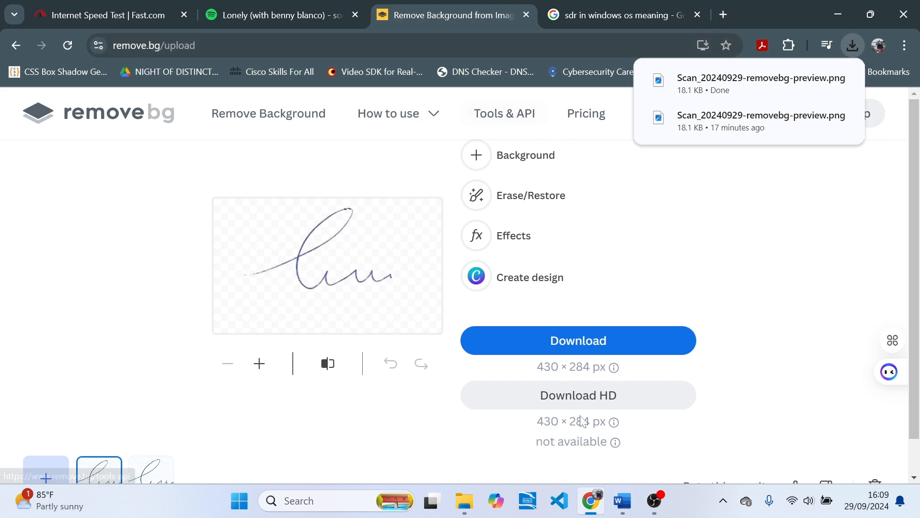
pyautogui.click(622, 501)
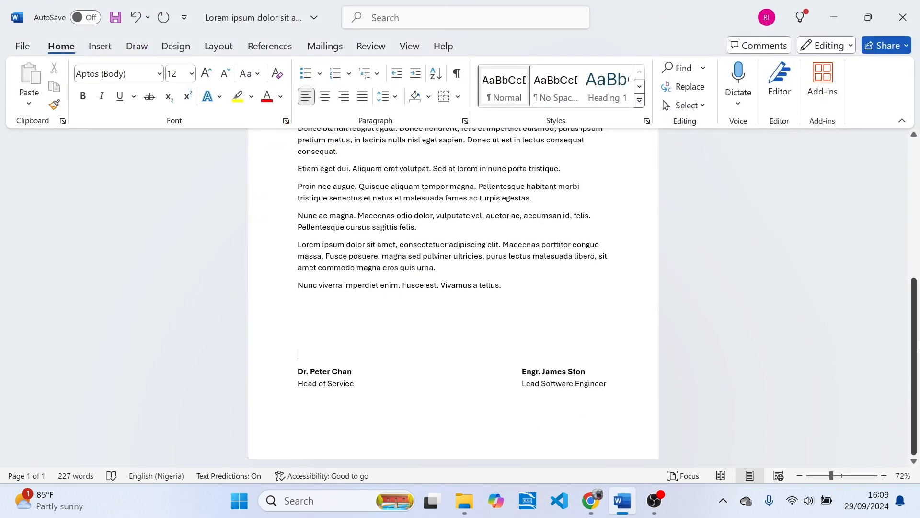
pyautogui.moveTo(919, 369)
pyautogui.mouseDown()
pyautogui.moveTo(918, 225)
pyautogui.moveTo(919, 397)
pyautogui.mouseUp()
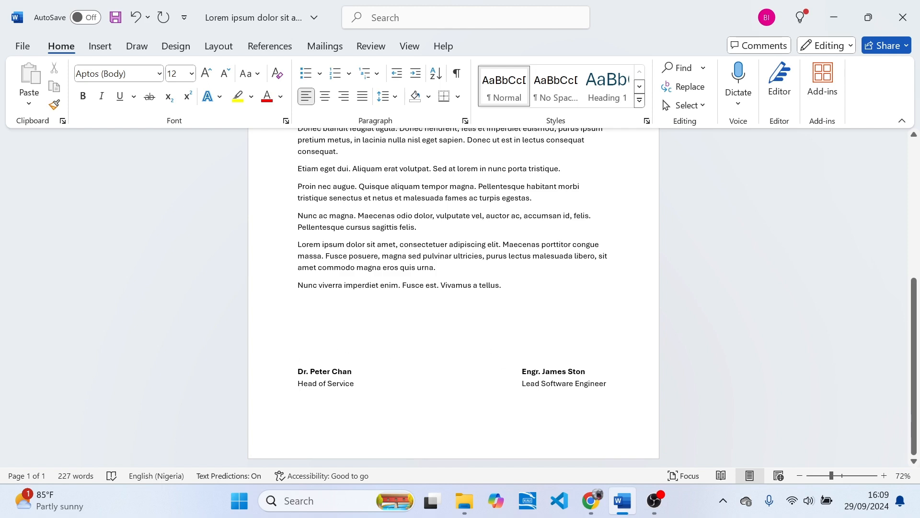
pyautogui.click(586, 371)
pyautogui.click(298, 354)
pyautogui.click(100, 46)
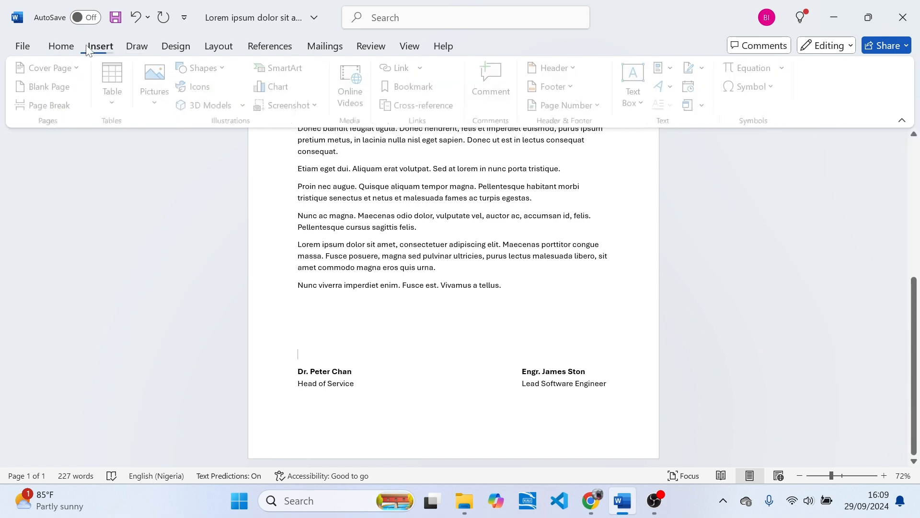
pyautogui.click(164, 99)
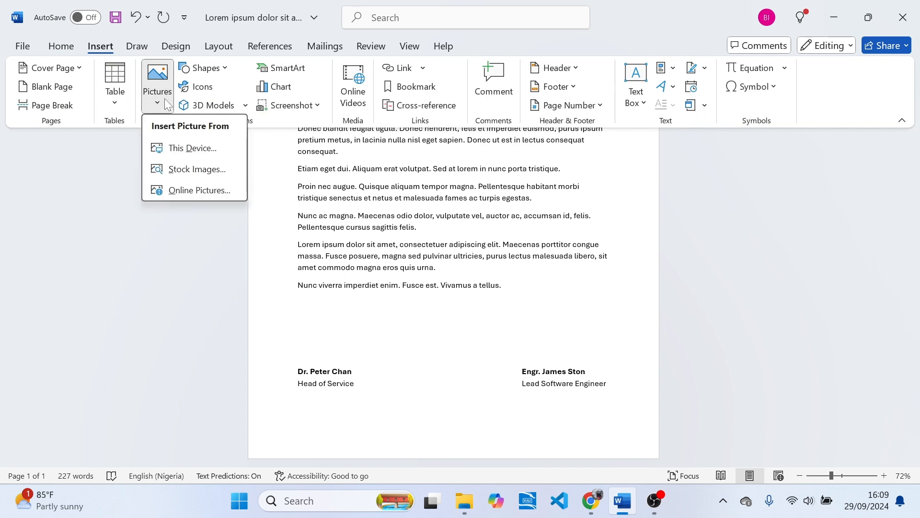
pyautogui.click(187, 156)
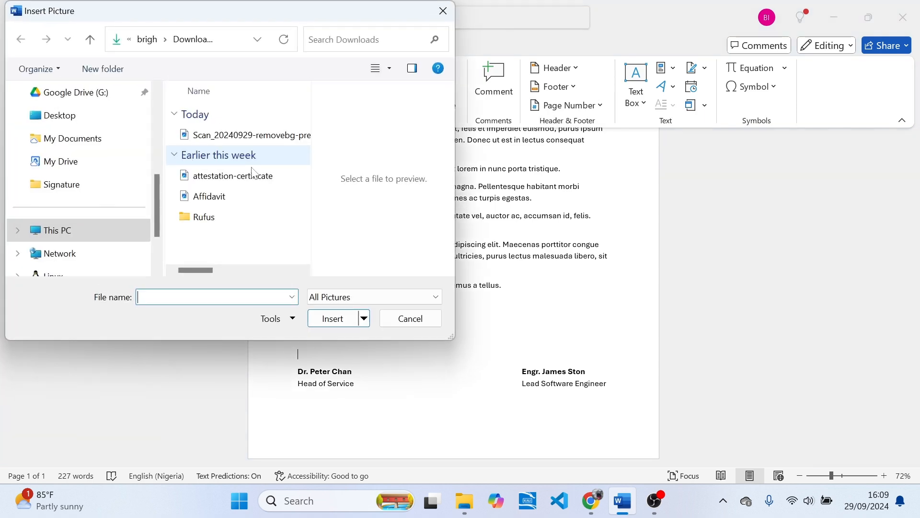
pyautogui.click(230, 142)
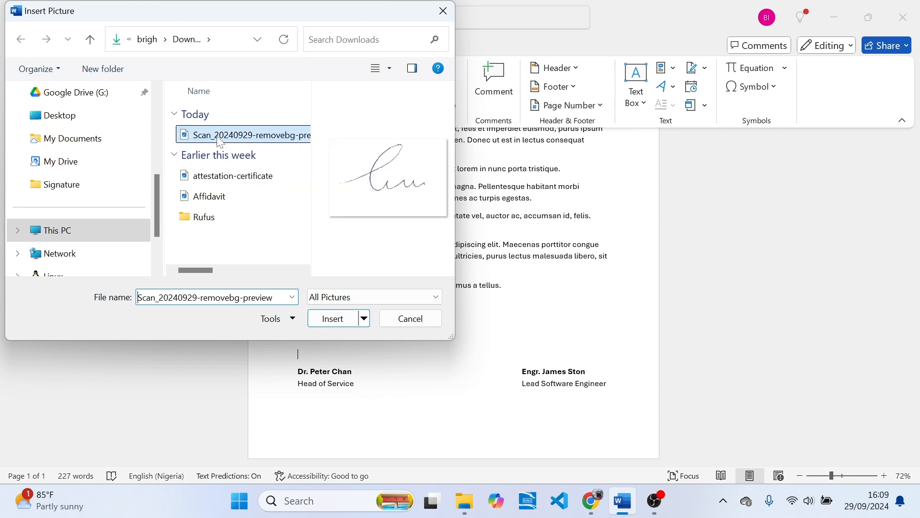
pyautogui.click(327, 318)
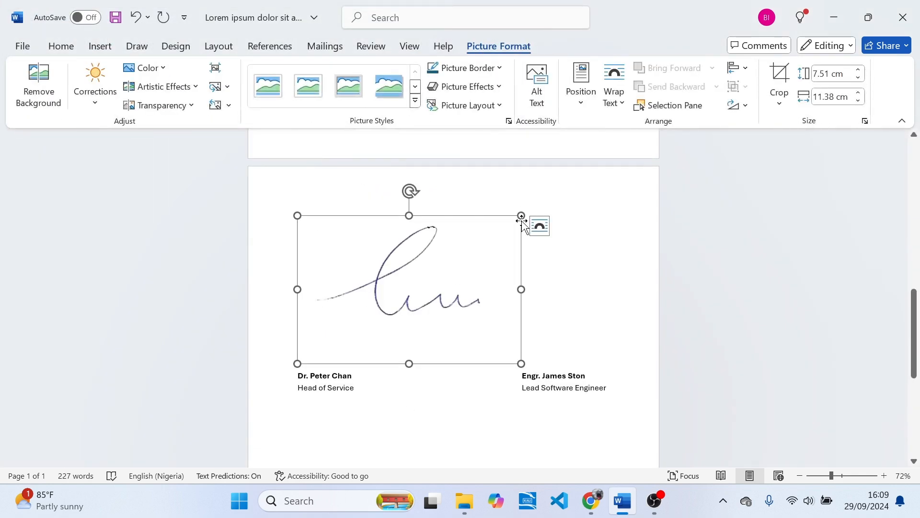
# - Shrink the signature picture and crop its bottom blank space to a 2.49 cm height
pyautogui.moveTo(521, 216)
pyautogui.mouseDown()
pyautogui.moveTo(458, 217)
pyautogui.moveTo(396, 253)
pyautogui.mouseUp()
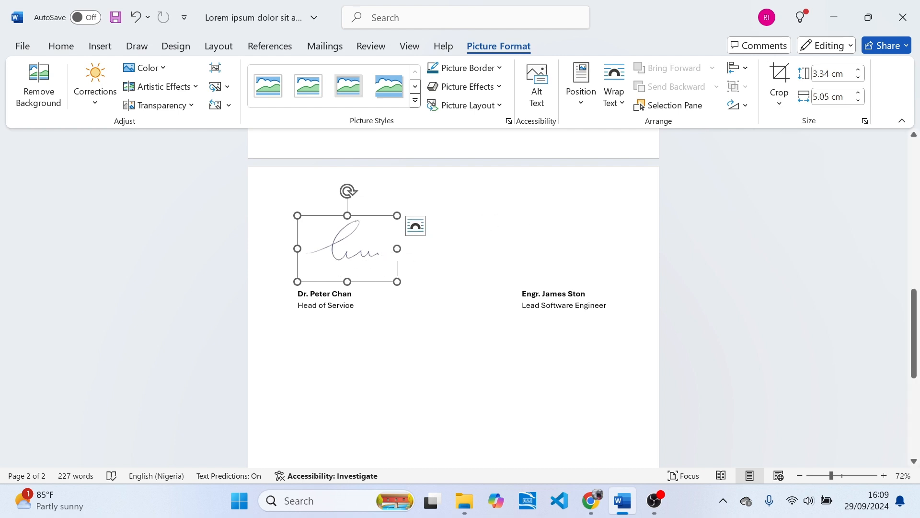
pyautogui.click(780, 103)
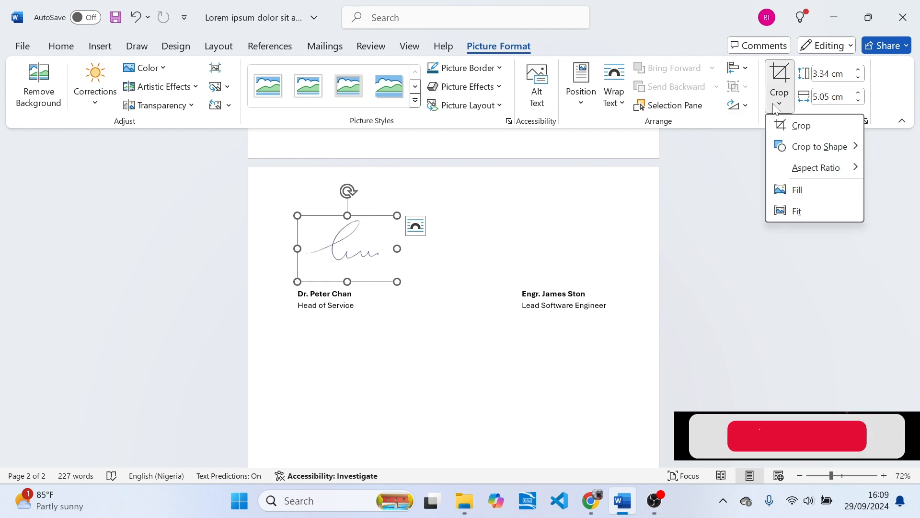
pyautogui.click(795, 130)
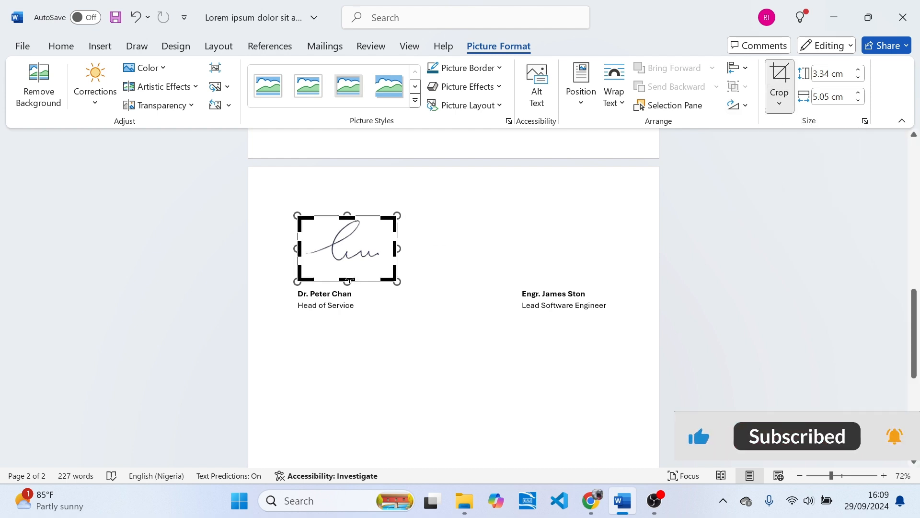
pyautogui.moveTo(349, 281); pyautogui.dragTo(352, 265)
pyautogui.moveTo(915, 340); pyautogui.dragTo(915, 283)
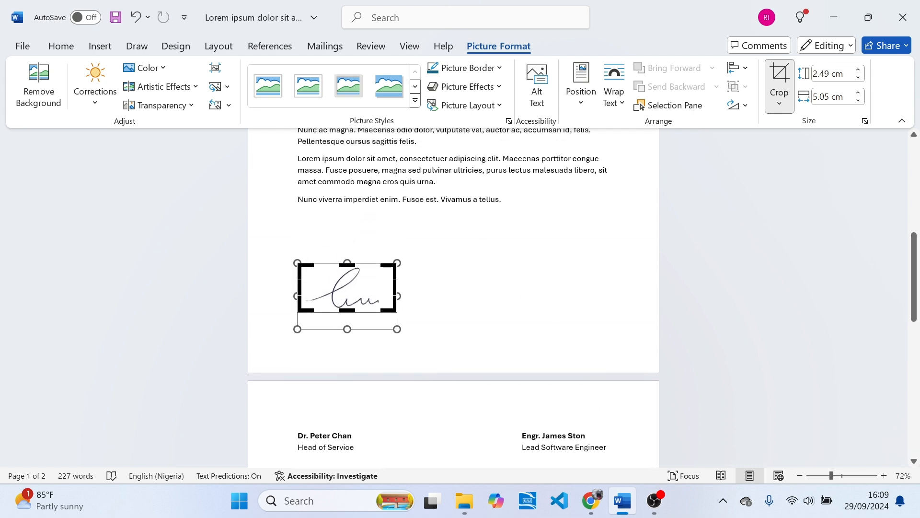
pyautogui.click(780, 81)
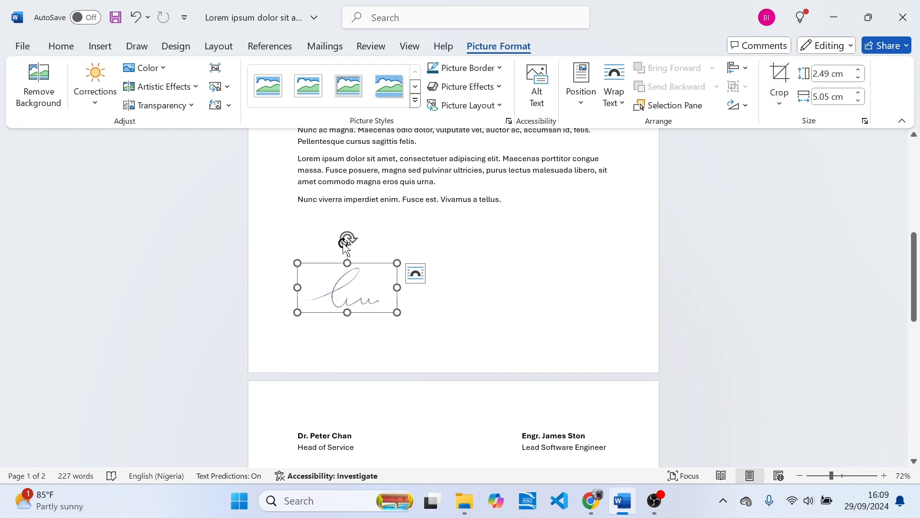
pyautogui.click(324, 220)
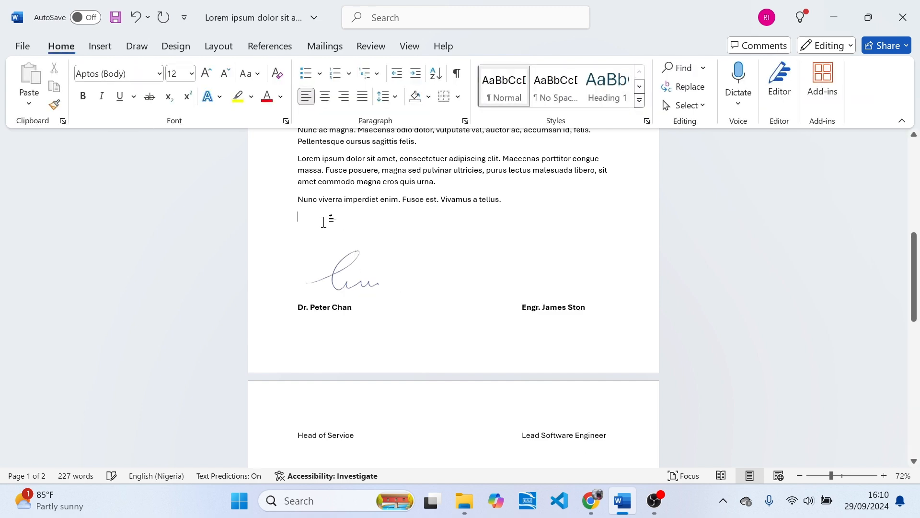
# - Ctrl-drag the signature to create a copy to the right of the original
pyautogui.click(349, 354)
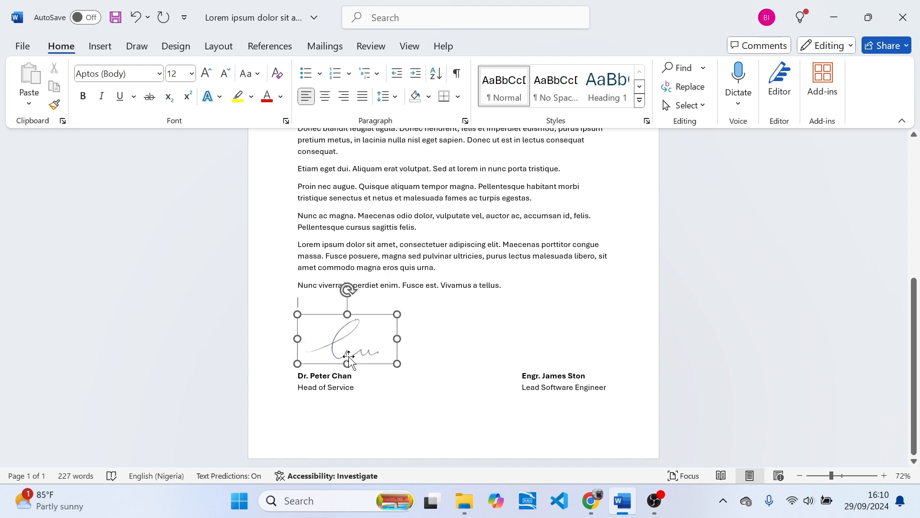
pyautogui.moveTo(350, 344)
pyautogui.mouseDown()
pyautogui.moveTo(346, 353)
pyautogui.moveTo(341, 346)
pyautogui.mouseUp()
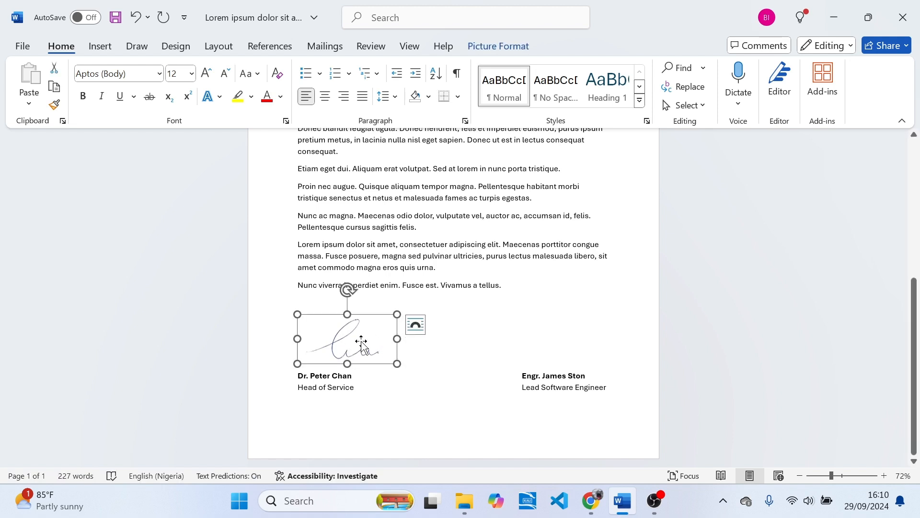
pyautogui.press('ctrl')
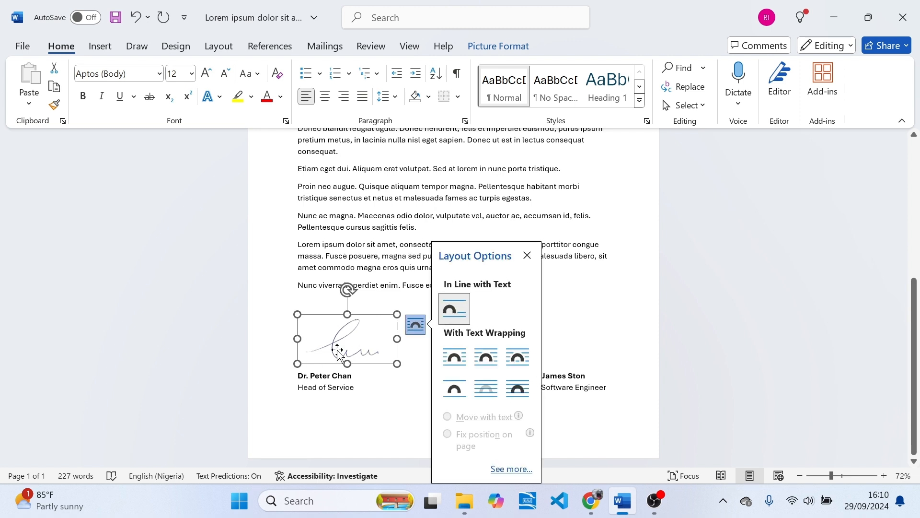
pyautogui.click(397, 387)
pyautogui.click(355, 332)
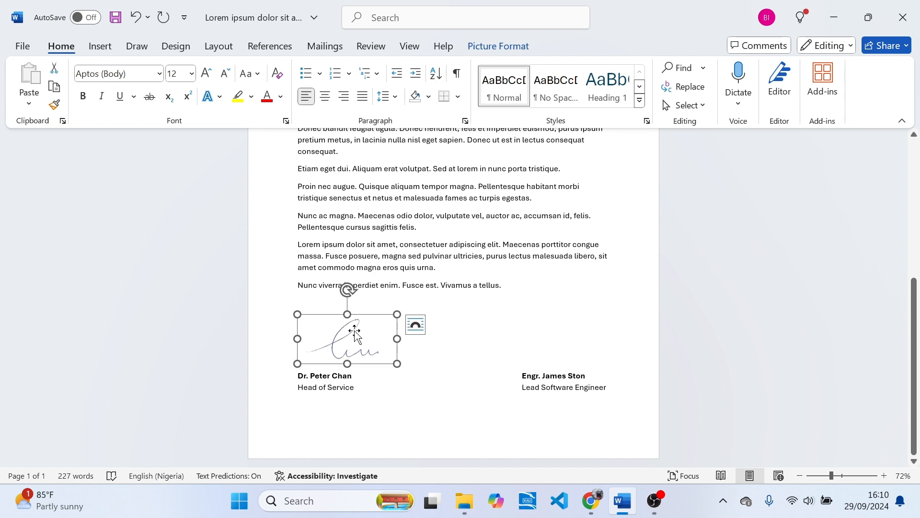
pyautogui.moveTo(355, 332)
pyautogui.mouseDown()
pyautogui.moveTo(457, 352)
pyautogui.moveTo(472, 343)
pyautogui.mouseUp()
# - Reposition the two signatures side by side above the signatories' names
pyautogui.click(457, 351)
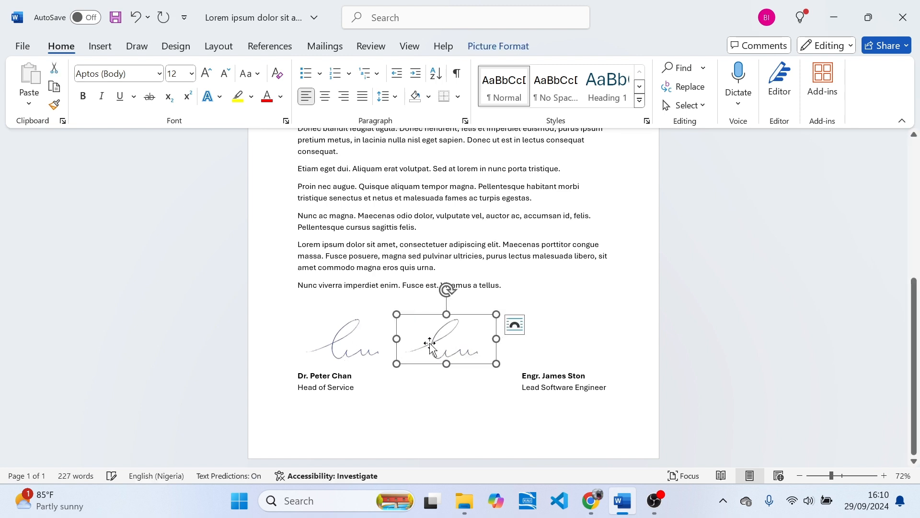
pyautogui.click(342, 342)
pyautogui.moveTo(348, 343)
pyautogui.mouseDown()
pyautogui.moveTo(374, 333)
pyautogui.moveTo(343, 353)
pyautogui.moveTo(402, 269)
pyautogui.moveTo(396, 273)
pyautogui.mouseUp()
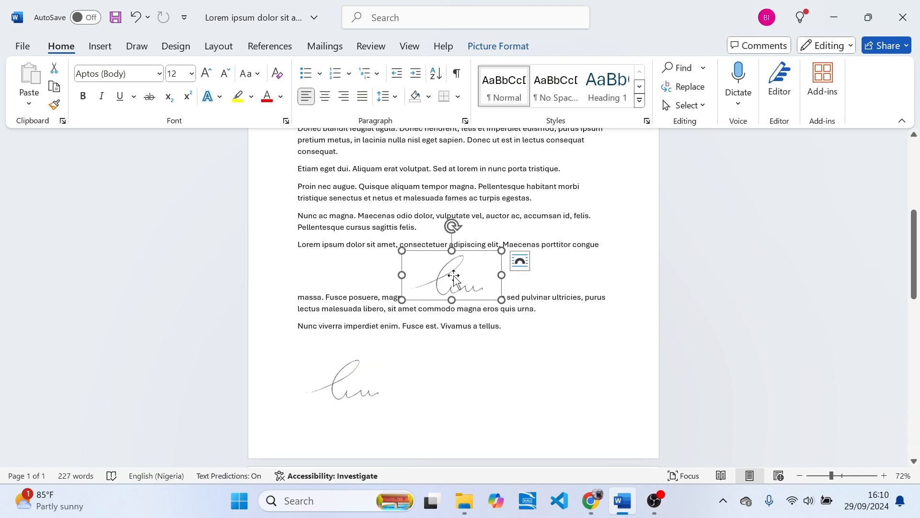
pyautogui.hotkey('ctrl', 'z')
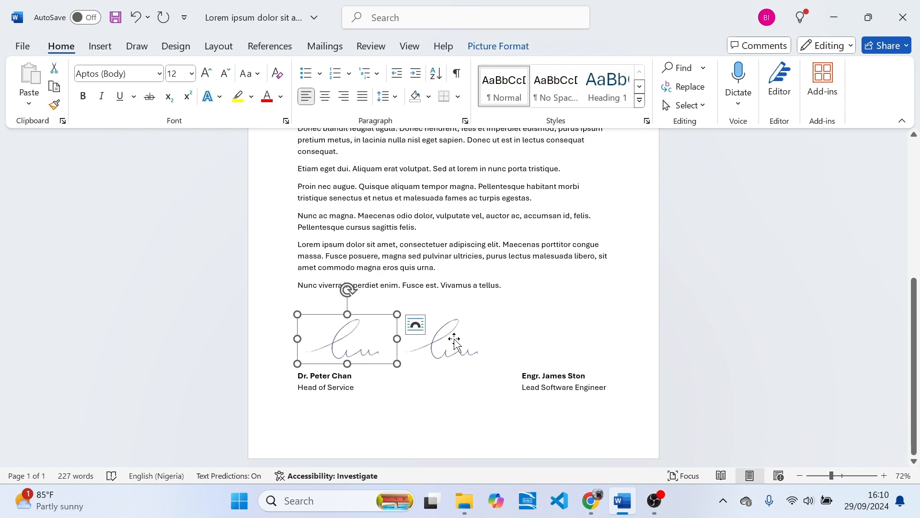
pyautogui.moveTo(455, 341)
pyautogui.mouseDown()
pyautogui.moveTo(515, 335)
pyautogui.moveTo(493, 280)
pyautogui.mouseUp()
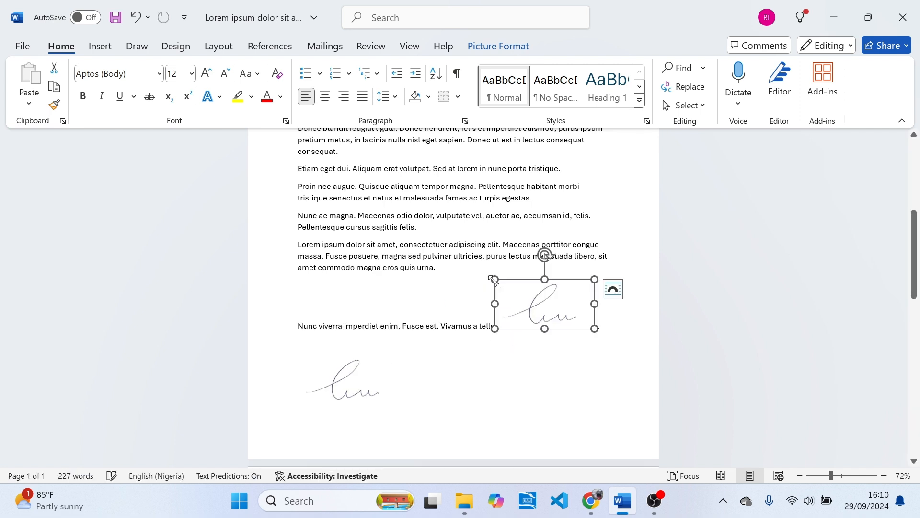
pyautogui.moveTo(551, 308)
pyautogui.mouseDown()
pyautogui.moveTo(493, 291)
pyautogui.moveTo(530, 345)
pyautogui.mouseUp()
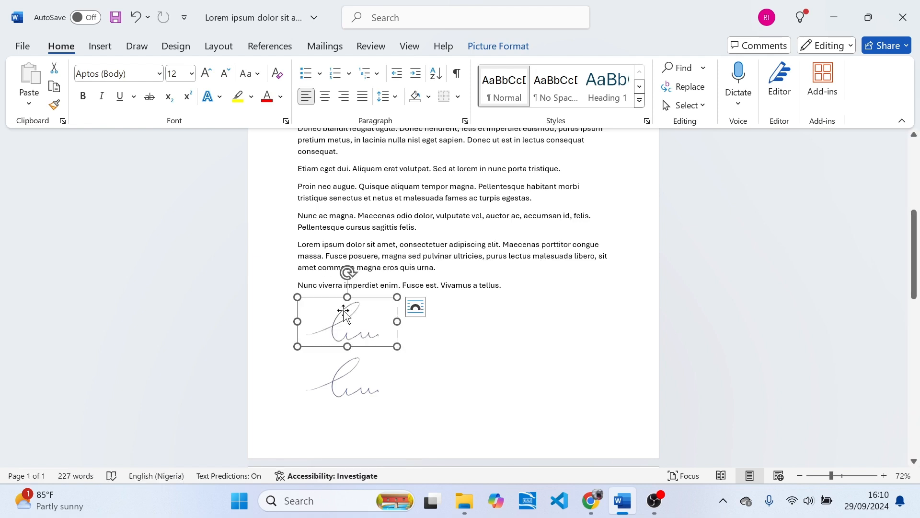
pyautogui.moveTo(344, 312)
pyautogui.mouseDown()
pyautogui.moveTo(559, 364)
pyautogui.moveTo(559, 354)
pyautogui.mouseUp()
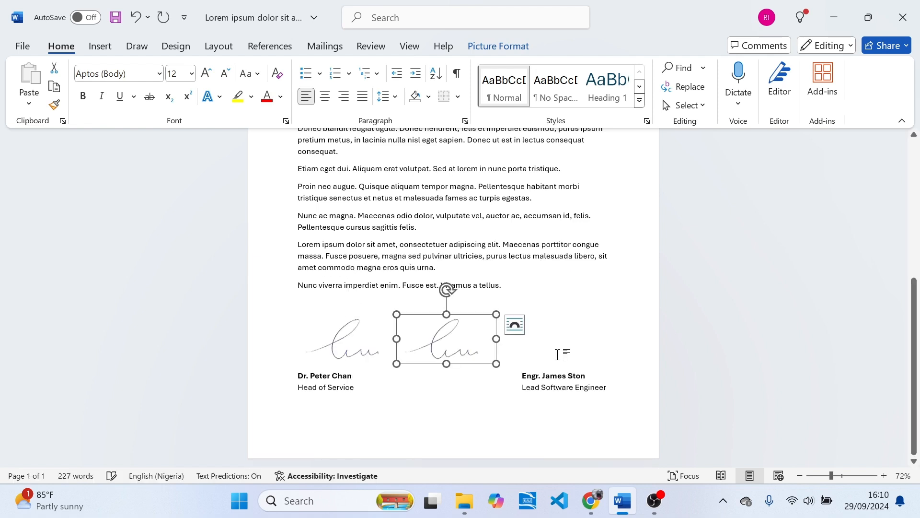
# - Set the left signature's text wrapping to Top and Bottom
pyautogui.click(328, 343)
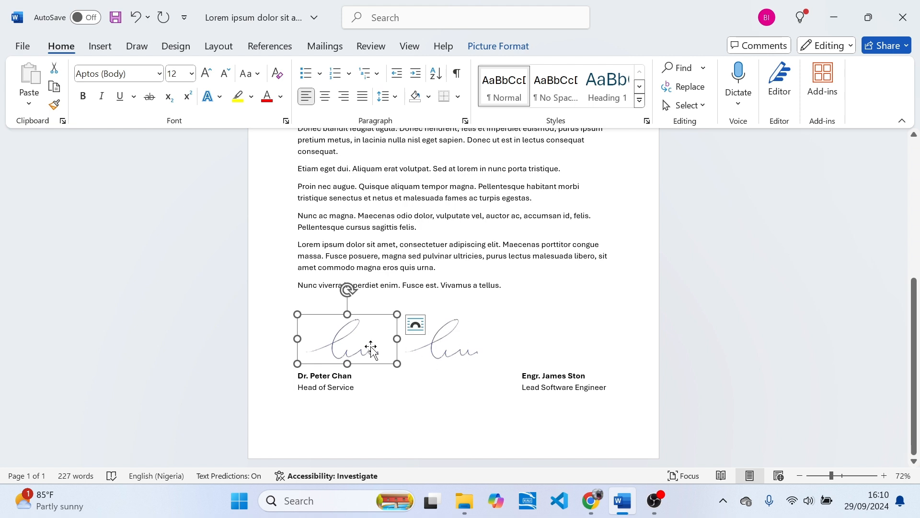
pyautogui.click(415, 326)
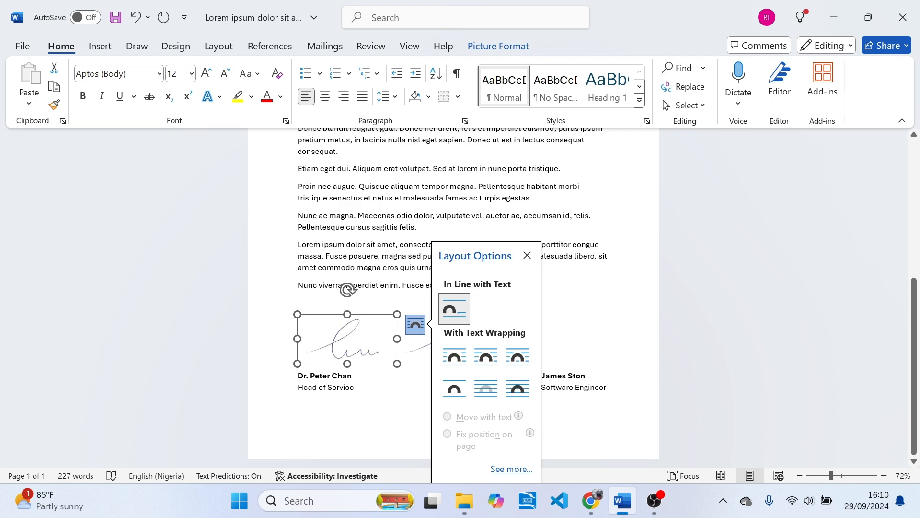
pyautogui.click(499, 46)
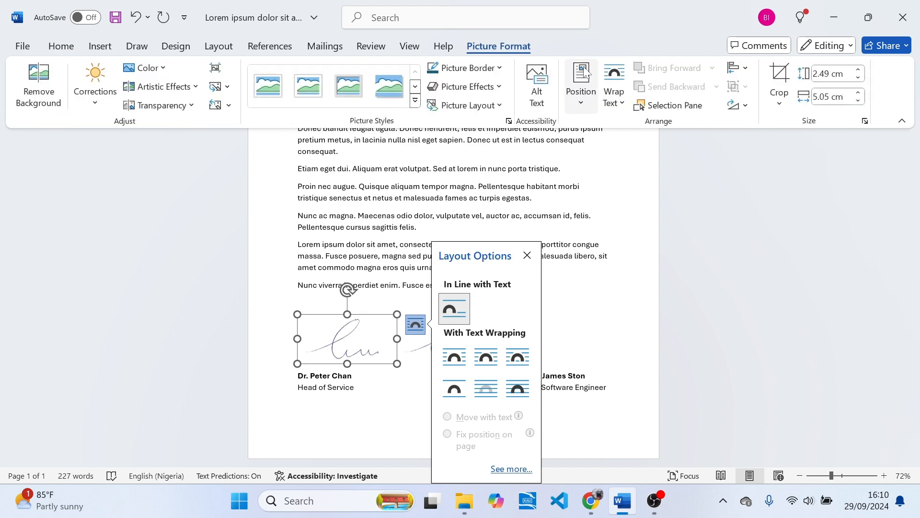
pyautogui.click(621, 98)
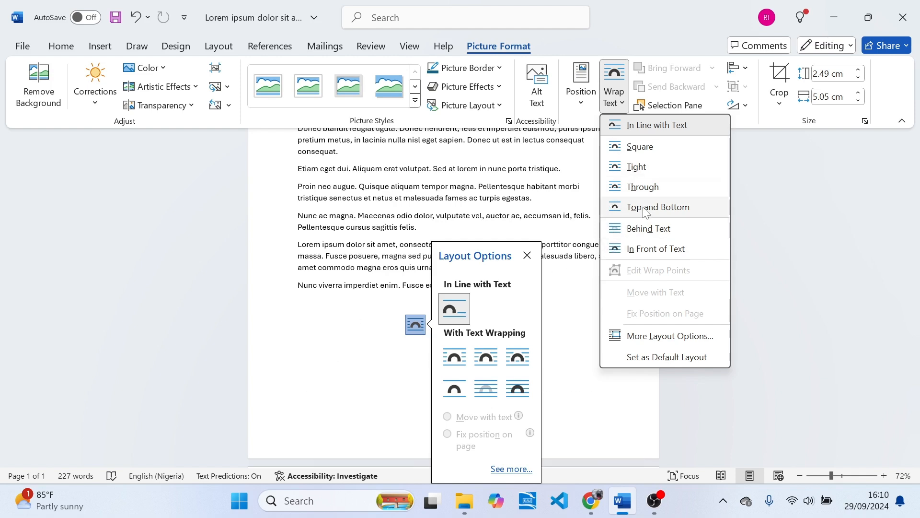
pyautogui.click(613, 207)
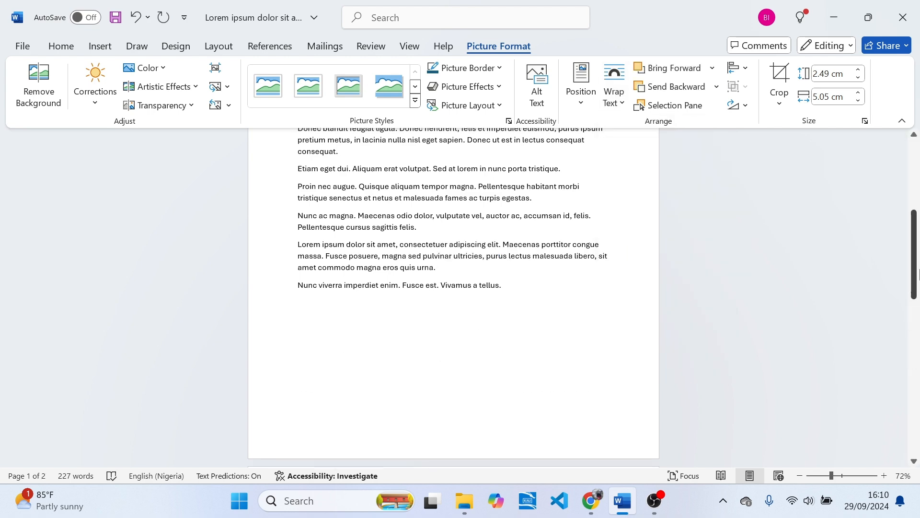
# - Switch the first signature's wrapping to Through, returning the letter to one page
pyautogui.moveTo(914, 278)
pyautogui.mouseDown()
pyautogui.moveTo(914, 367)
pyautogui.moveTo(916, 268)
pyautogui.mouseUp()
pyautogui.moveTo(918, 242); pyautogui.dragTo(919, 325)
pyautogui.click(357, 183)
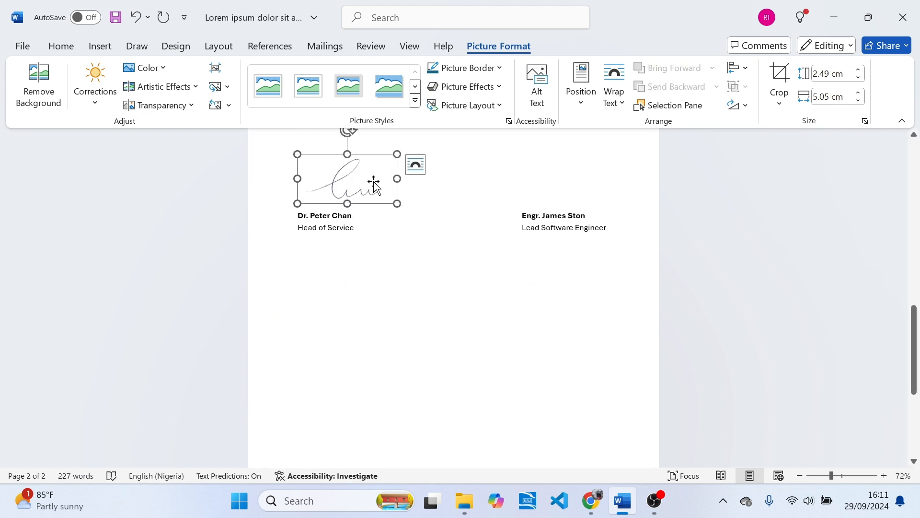
pyautogui.moveTo(917, 336)
pyautogui.mouseDown()
pyautogui.moveTo(918, 187)
pyautogui.moveTo(919, 400)
pyautogui.mouseUp()
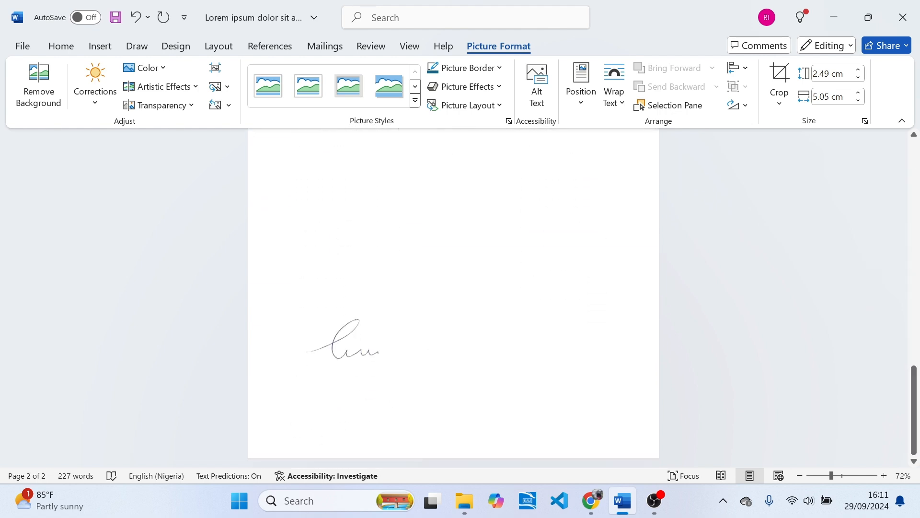
pyautogui.click(374, 350)
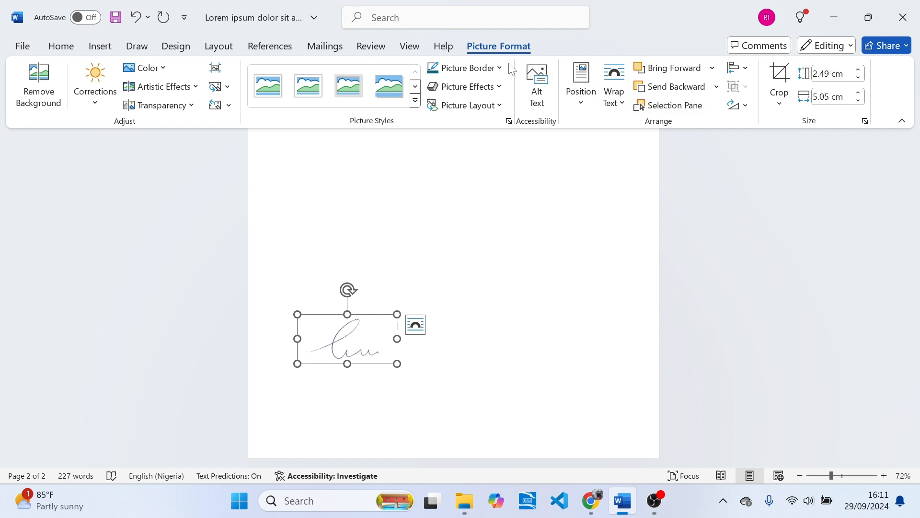
pyautogui.click(623, 100)
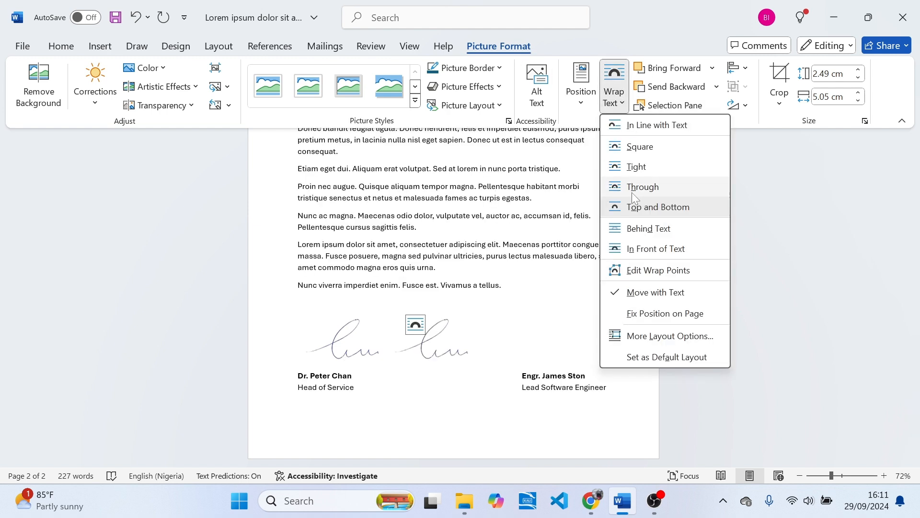
pyautogui.click(363, 350)
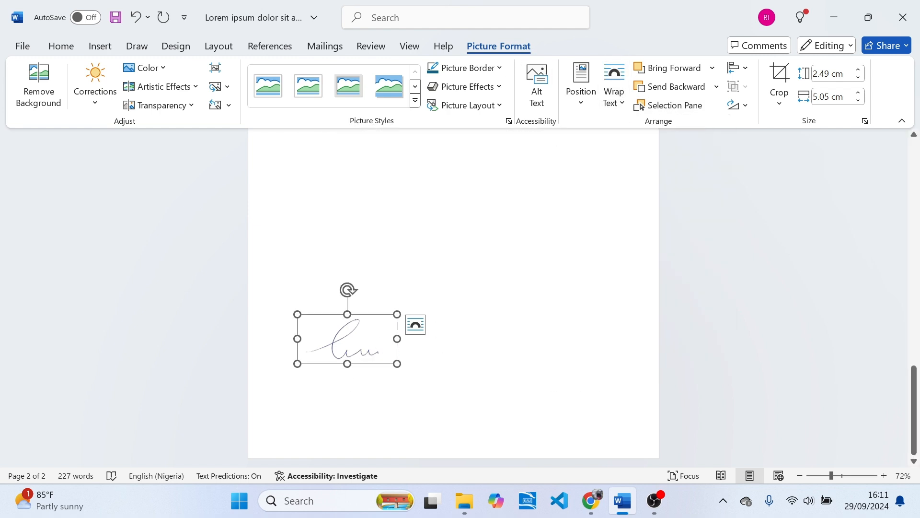
pyautogui.click(421, 329)
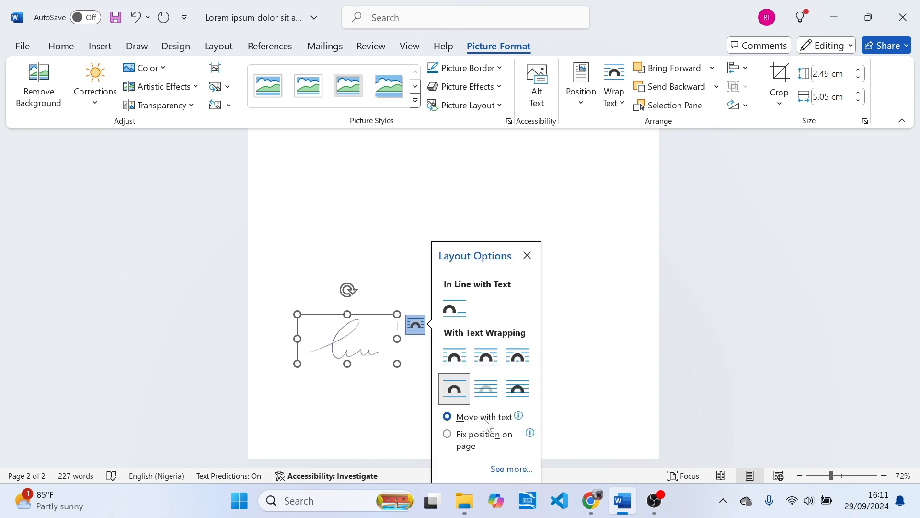
pyautogui.click(613, 101)
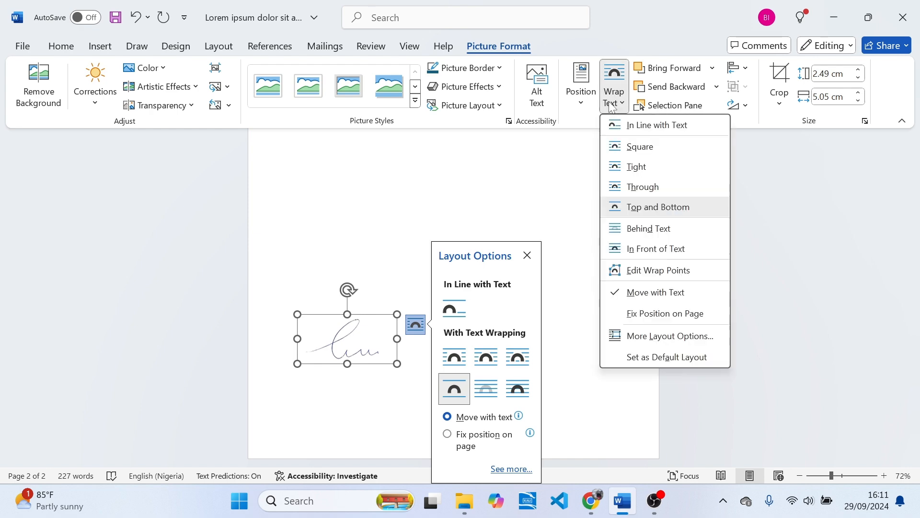
pyautogui.click(641, 187)
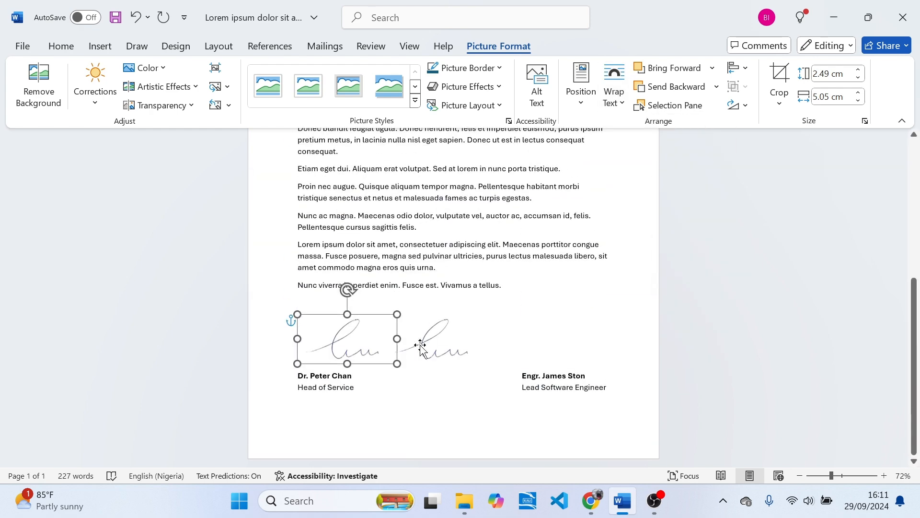
# - Set the right signature's text wrapping to Through
pyautogui.moveTo(323, 353)
pyautogui.mouseDown()
pyautogui.moveTo(345, 279)
pyautogui.moveTo(418, 260)
pyautogui.moveTo(392, 270)
pyautogui.moveTo(387, 317)
pyautogui.moveTo(388, 270)
pyautogui.moveTo(439, 269)
pyautogui.moveTo(372, 267)
pyautogui.moveTo(431, 251)
pyautogui.moveTo(400, 270)
pyautogui.moveTo(454, 264)
pyautogui.moveTo(342, 285)
pyautogui.moveTo(322, 337)
pyautogui.moveTo(334, 345)
pyautogui.moveTo(421, 270)
pyautogui.moveTo(422, 251)
pyautogui.moveTo(387, 242)
pyautogui.moveTo(402, 202)
pyautogui.moveTo(427, 228)
pyautogui.moveTo(420, 275)
pyautogui.moveTo(444, 200)
pyautogui.moveTo(374, 216)
pyautogui.moveTo(447, 236)
pyautogui.moveTo(435, 254)
pyautogui.moveTo(435, 231)
pyautogui.moveTo(404, 258)
pyautogui.moveTo(431, 249)
pyautogui.mouseUp()
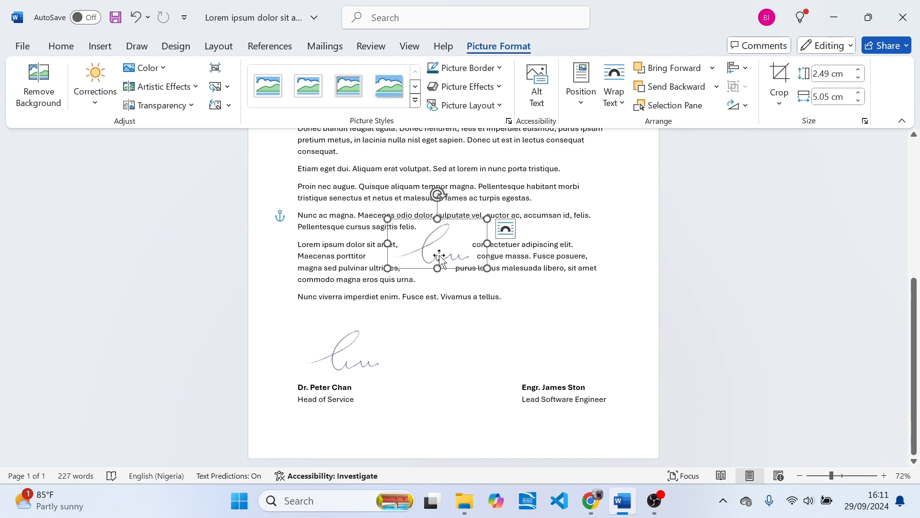
pyautogui.moveTo(440, 255)
pyautogui.mouseDown()
pyautogui.moveTo(365, 306)
pyautogui.moveTo(342, 354)
pyautogui.mouseUp()
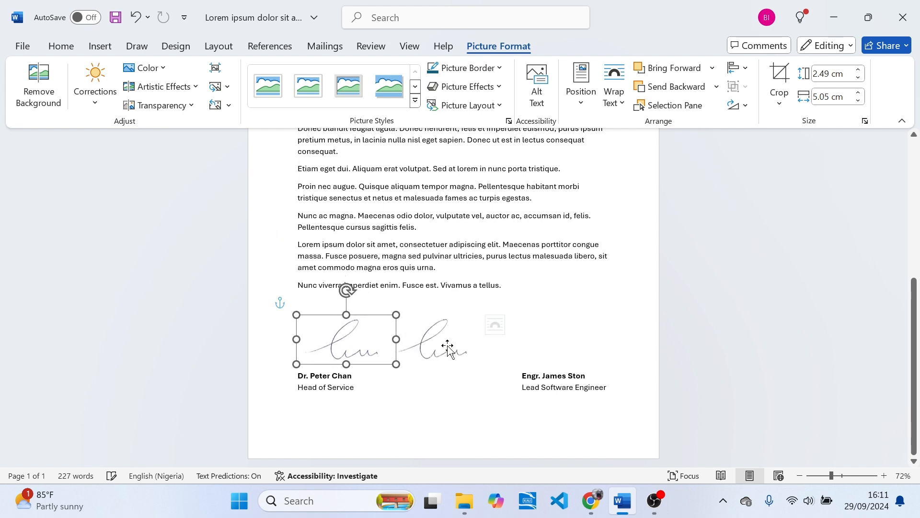
pyautogui.click(459, 339)
pyautogui.click(503, 325)
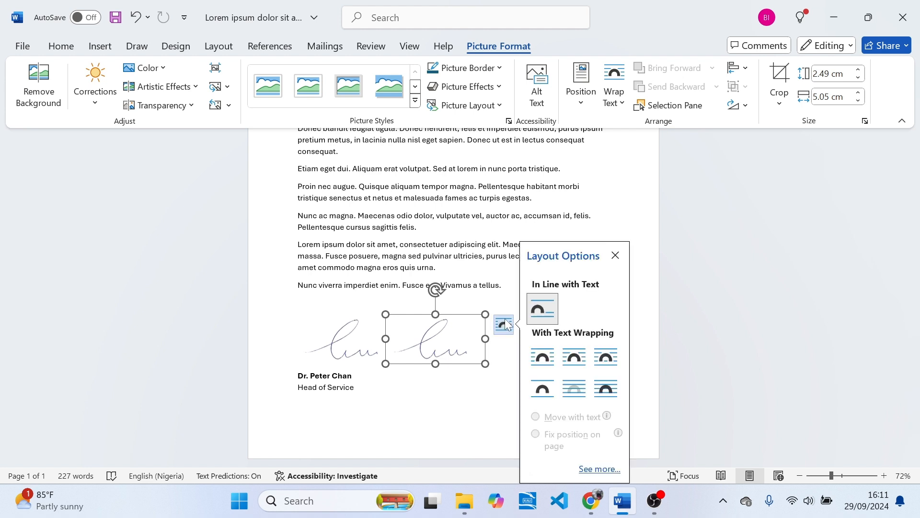
pyautogui.click(613, 91)
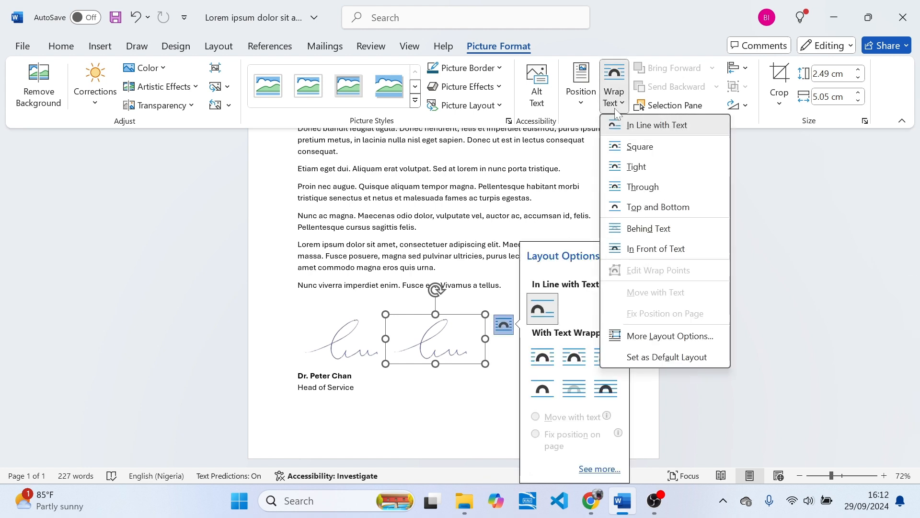
pyautogui.click(642, 187)
pyautogui.moveTo(447, 360); pyautogui.dragTo(528, 326)
pyautogui.press('Right')
pyautogui.moveTo(358, 359); pyautogui.dragTo(344, 324)
# - Add two blank lines above the names and align both signatures just above them
pyautogui.click(429, 319)
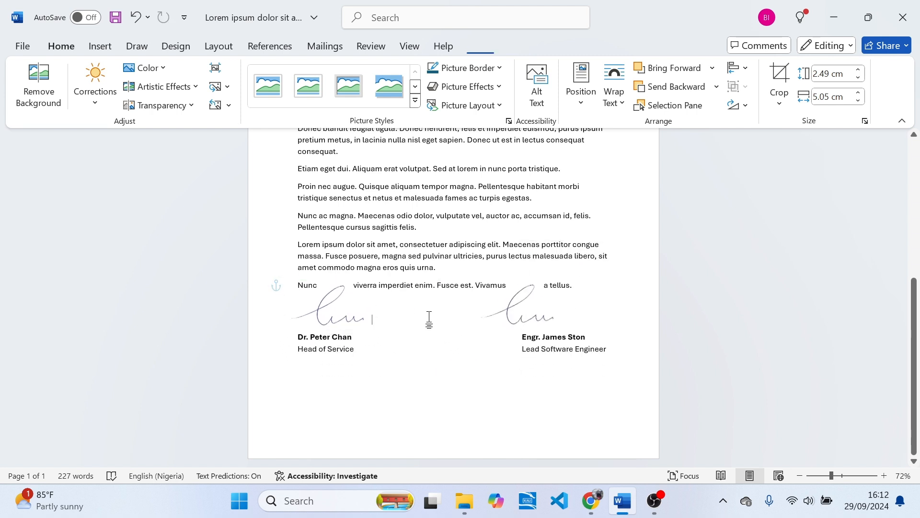
pyautogui.press('Return')
pyautogui.press('Return')
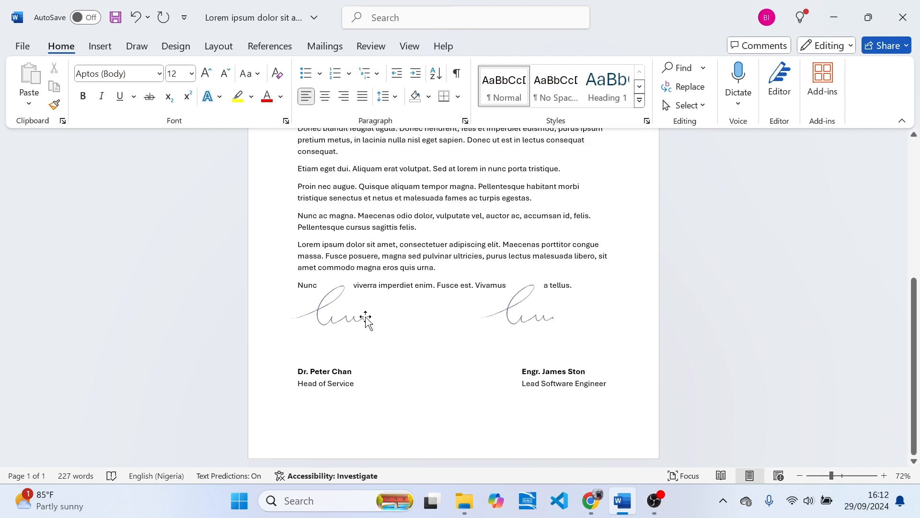
pyautogui.moveTo(338, 323); pyautogui.dragTo(340, 356)
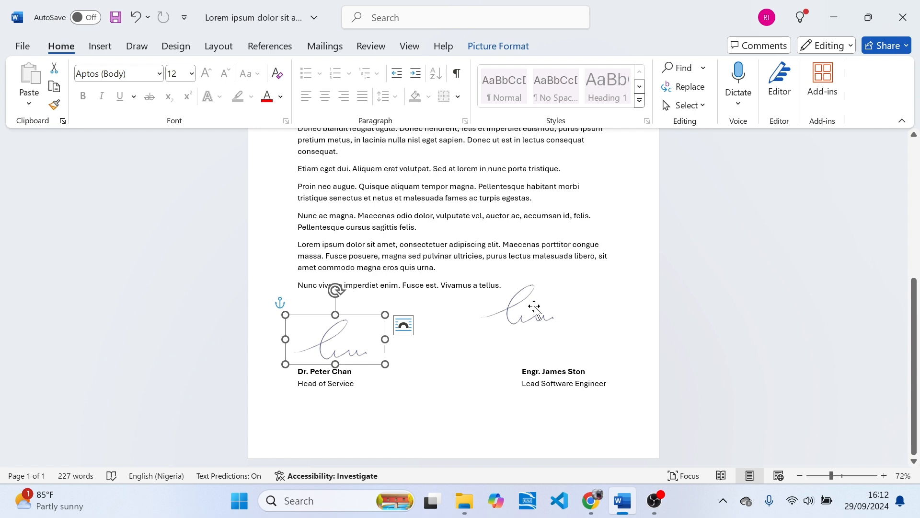
pyautogui.moveTo(527, 314)
pyautogui.mouseDown()
pyautogui.moveTo(556, 335)
pyautogui.moveTo(547, 361)
pyautogui.moveTo(547, 349)
pyautogui.mouseUp()
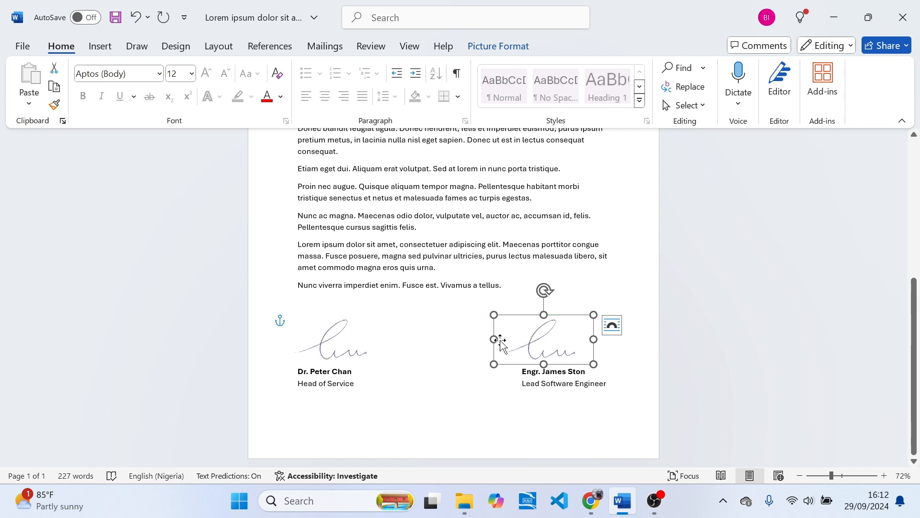
pyautogui.click(347, 344)
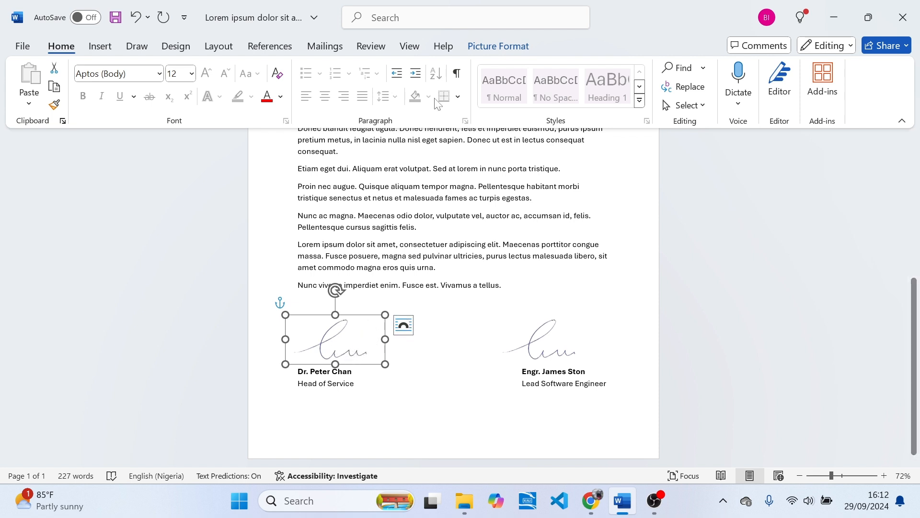
# - Set the left signature's text wrapping to Behind Text
pyautogui.click(404, 325)
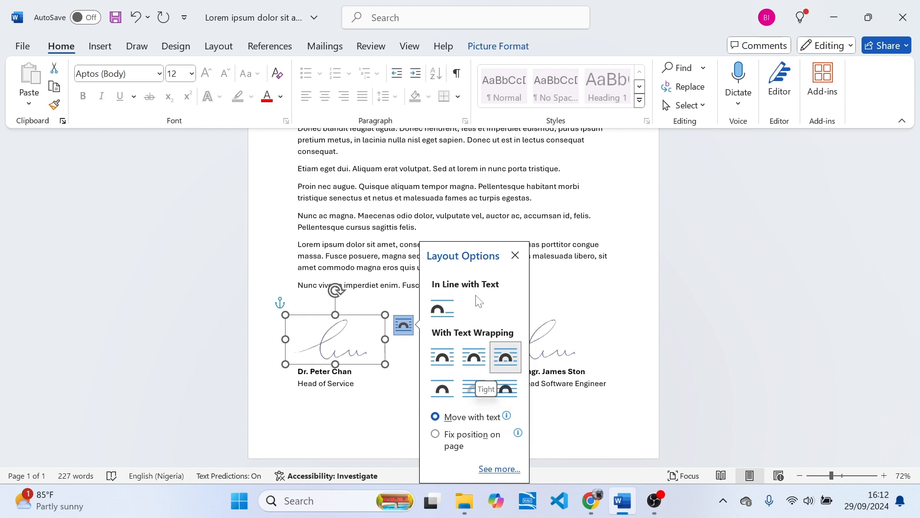
pyautogui.click(499, 48)
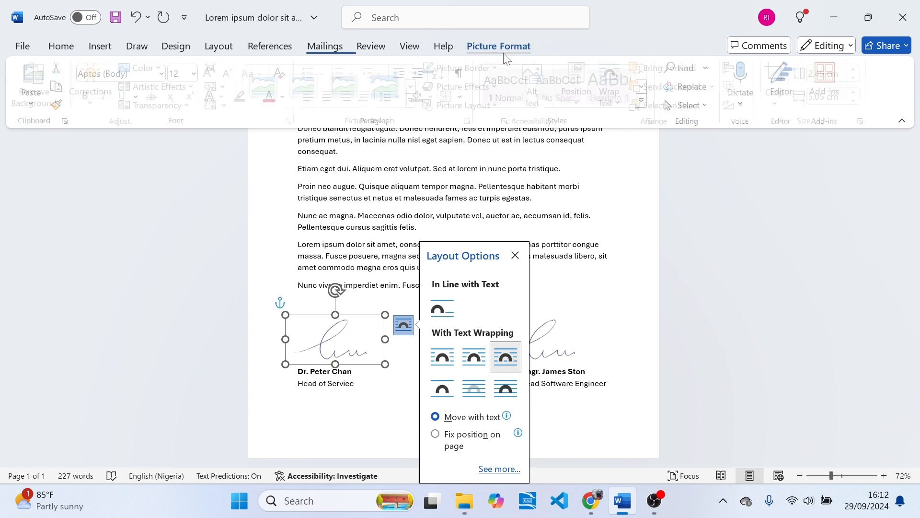
pyautogui.click(620, 98)
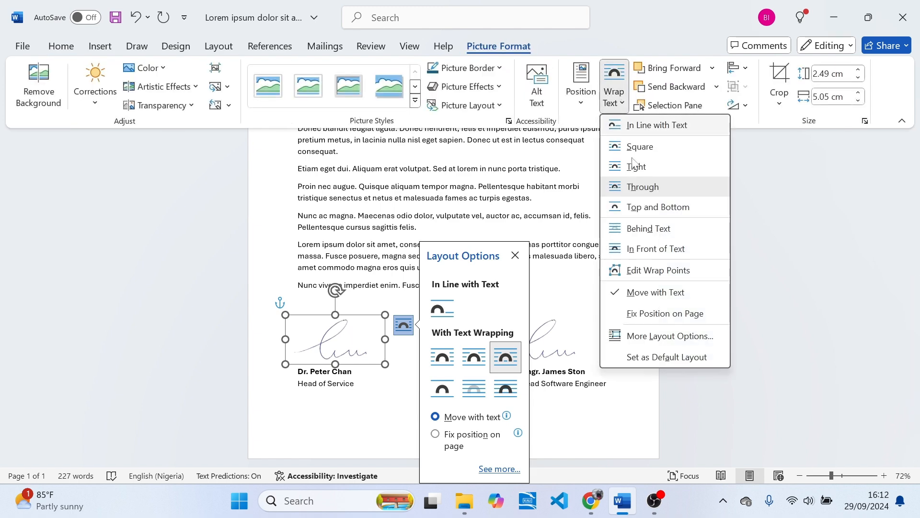
pyautogui.click(649, 229)
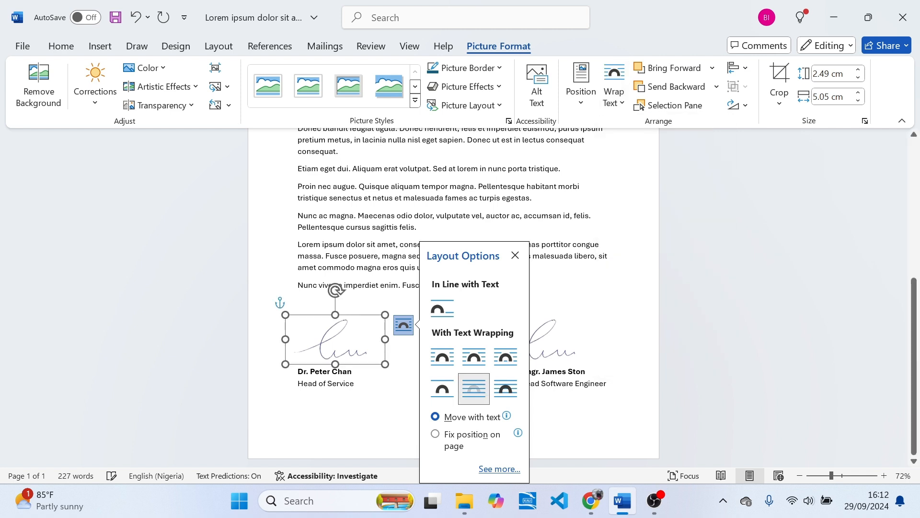
# - Lower the left signature onto the Head of Service's name and switch it to In Front of Text
pyautogui.moveTo(333, 344); pyautogui.dragTo(331, 360)
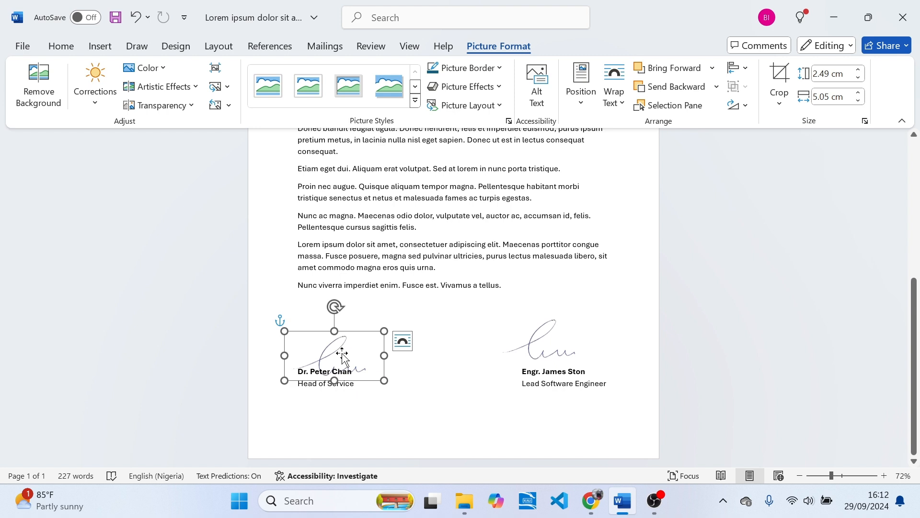
pyautogui.moveTo(342, 352); pyautogui.dragTo(342, 351)
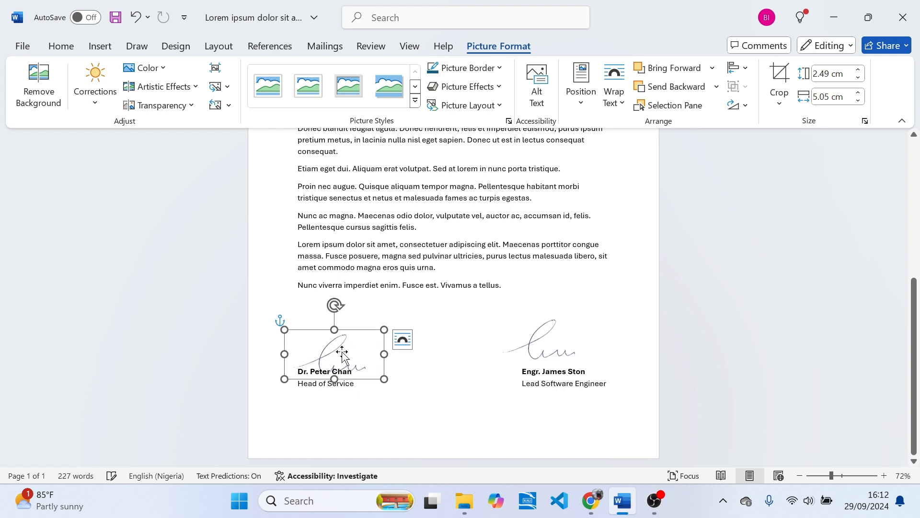
pyautogui.click(404, 342)
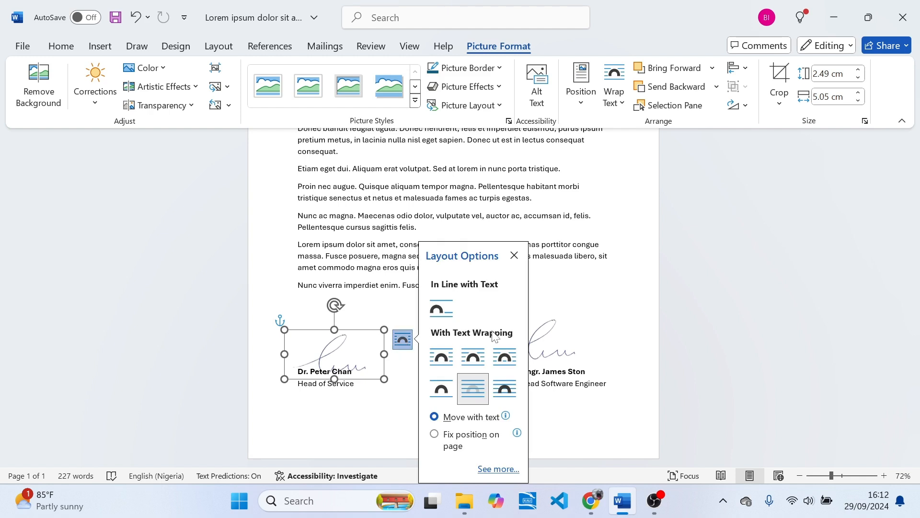
pyautogui.click(501, 388)
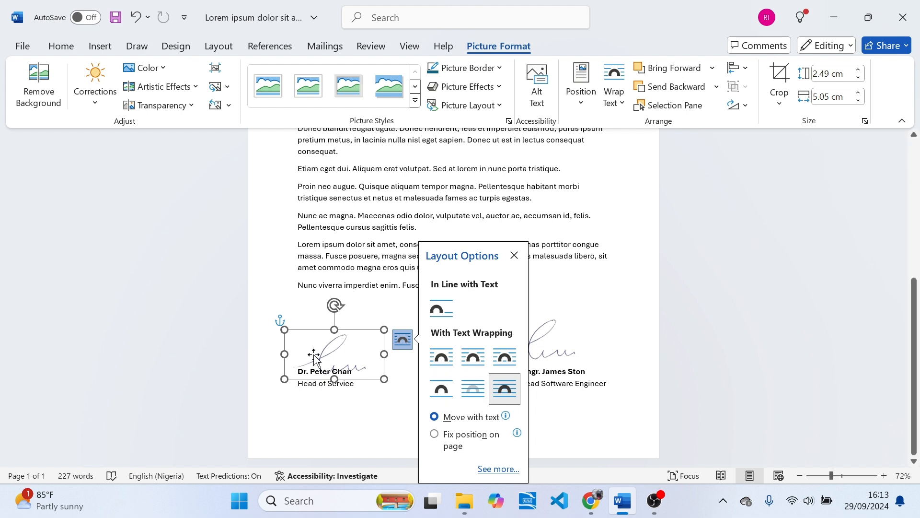
pyautogui.click(340, 352)
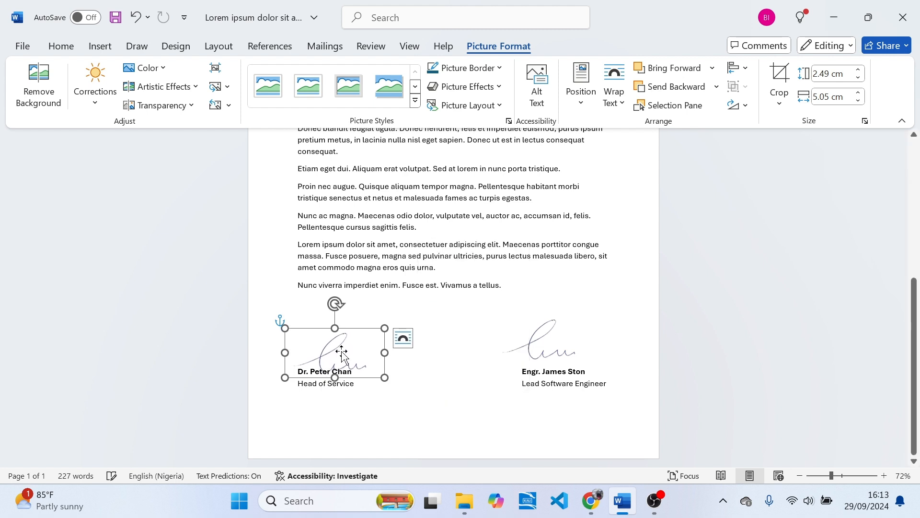
# - Set the right signature to Behind Text and drag it down over the Lead Software Engineer's name
pyautogui.click(551, 353)
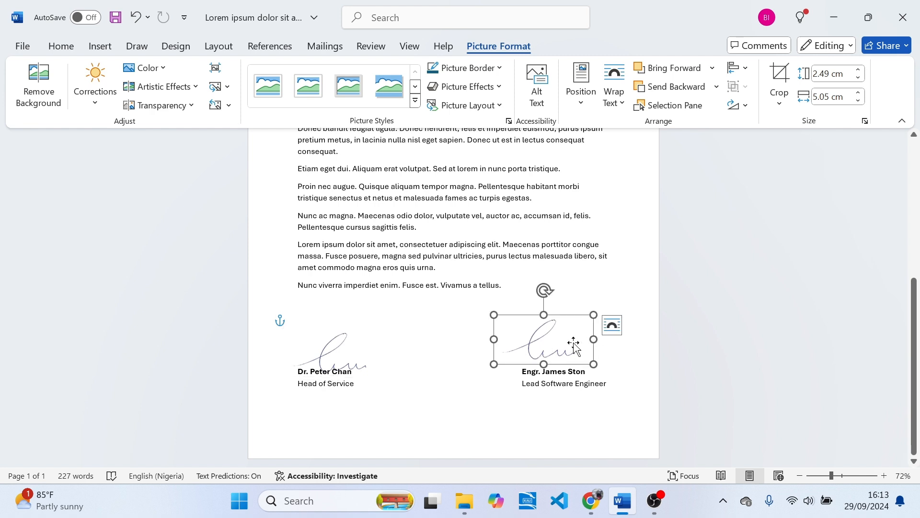
pyautogui.click(612, 325)
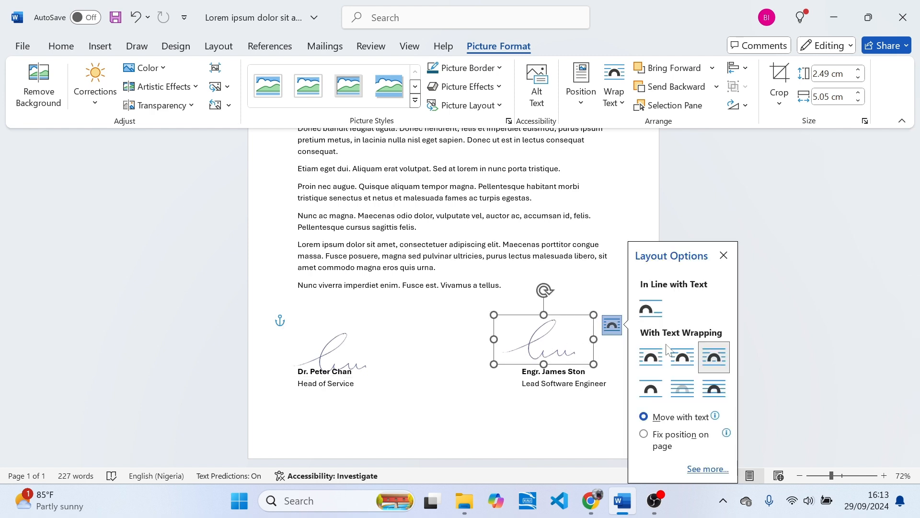
pyautogui.click(696, 391)
pyautogui.moveTo(540, 346)
pyautogui.mouseDown()
pyautogui.moveTo(558, 359)
pyautogui.moveTo(576, 355)
pyautogui.moveTo(553, 351)
pyautogui.mouseUp()
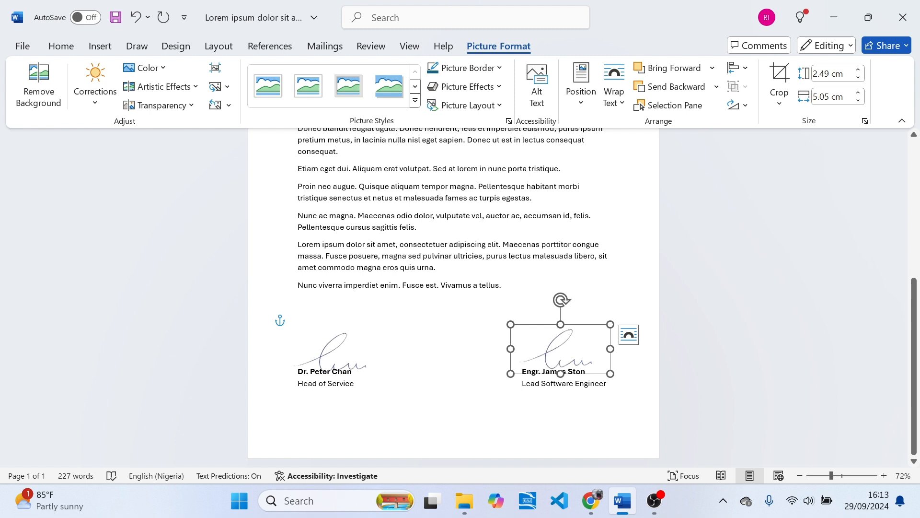
pyautogui.click(551, 383)
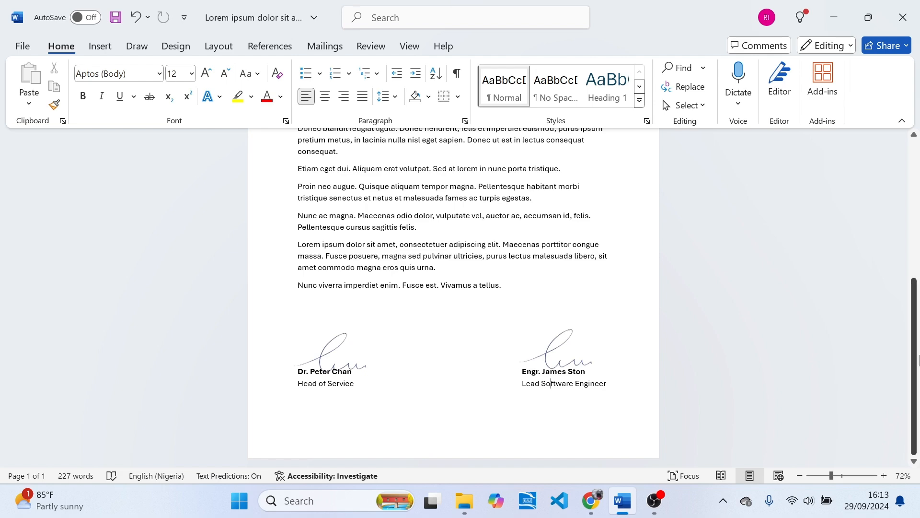
pyautogui.moveTo(917, 376)
pyautogui.mouseDown()
pyautogui.moveTo(917, 236)
pyautogui.moveTo(919, 377)
pyautogui.mouseUp()
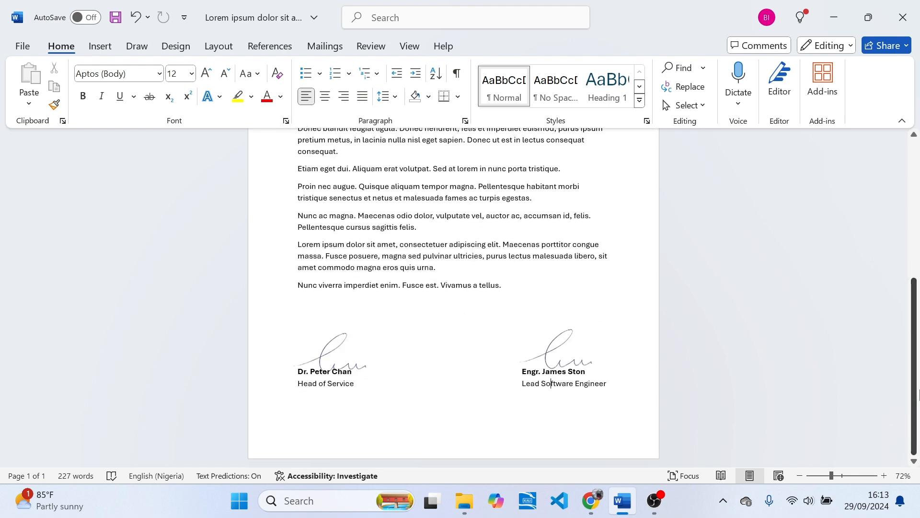